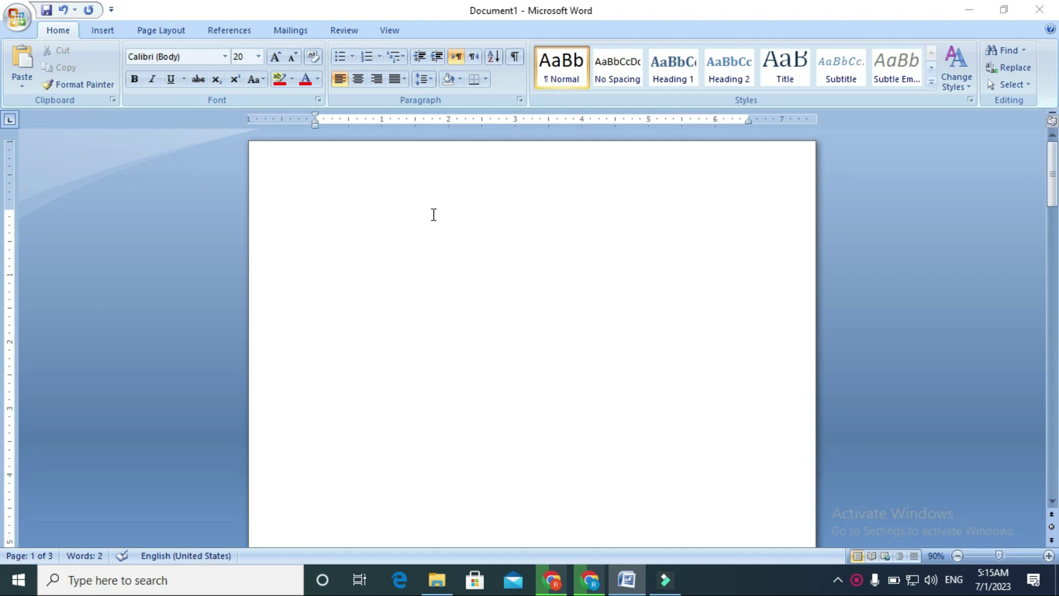
Step: Remove the stray digit and leftover lines so Document1 is a single empty page
{"action": "key", "text": "BackSpace"}
{"action": "left_click", "coordinate": [288, 219]}
{"action": "left_click", "coordinate": [283, 200]}
{"action": "left_click", "coordinate": [312, 214]}
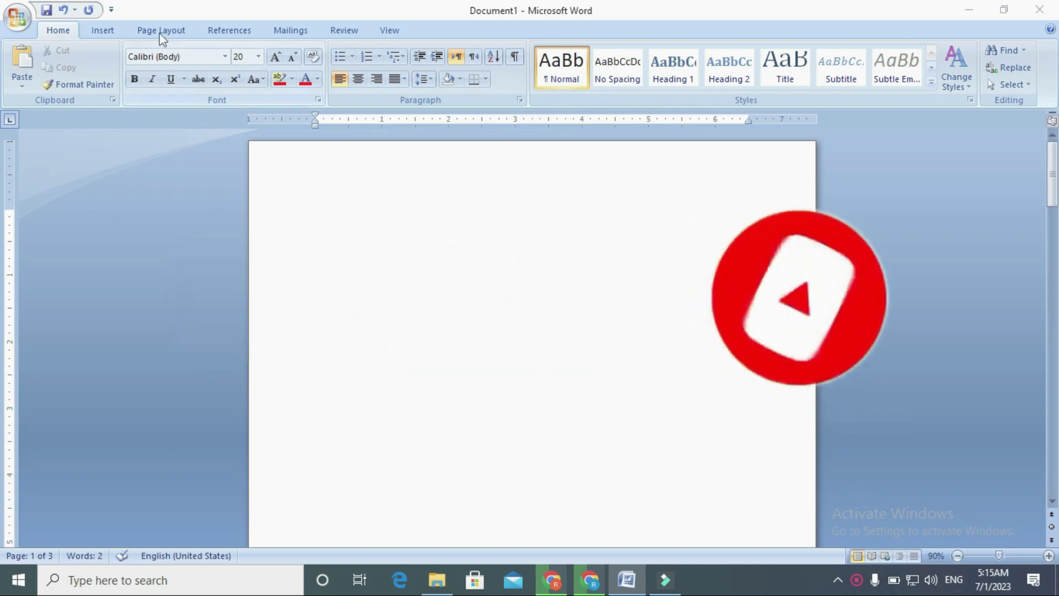
{"action": "left_click", "coordinate": [101, 31]}
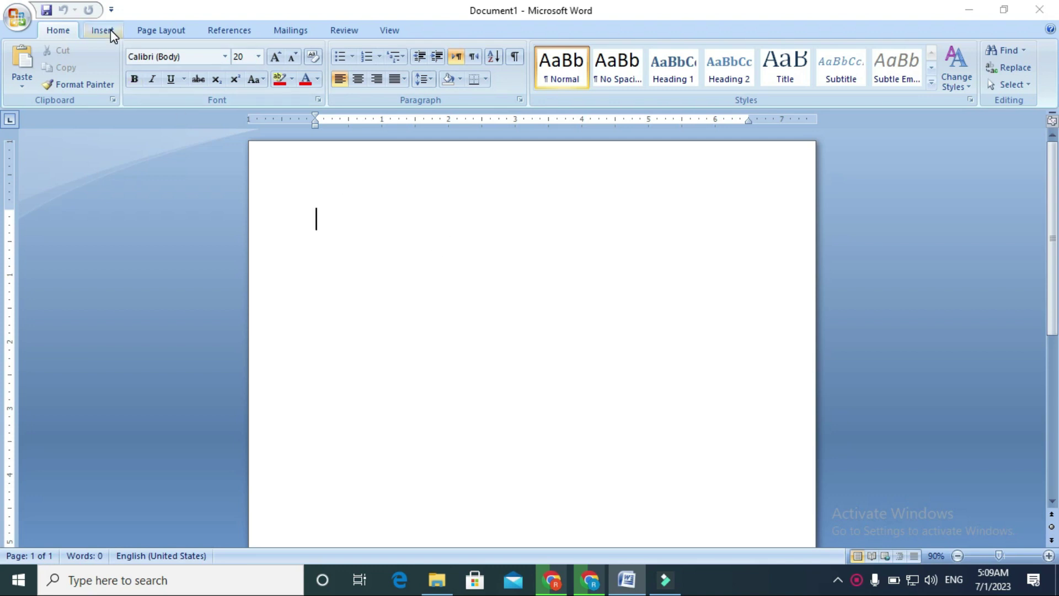
Step: Switch the ribbon to the Insert tab's page and content tools
{"action": "left_click", "coordinate": [110, 29]}
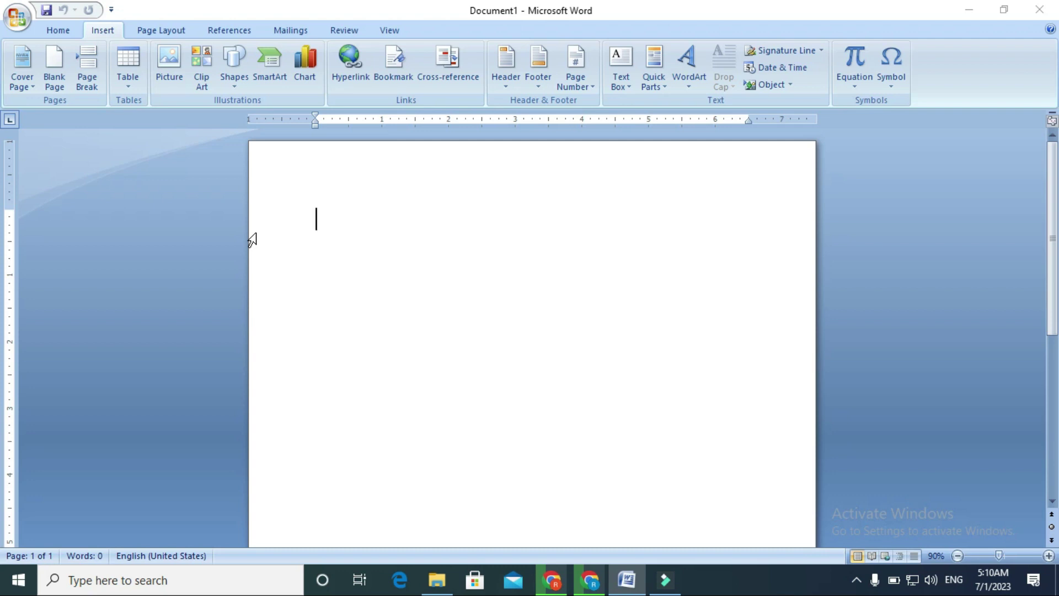
Step: Insert the Annual design from the Built-In Cover Page gallery
{"action": "left_click", "coordinate": [21, 77]}
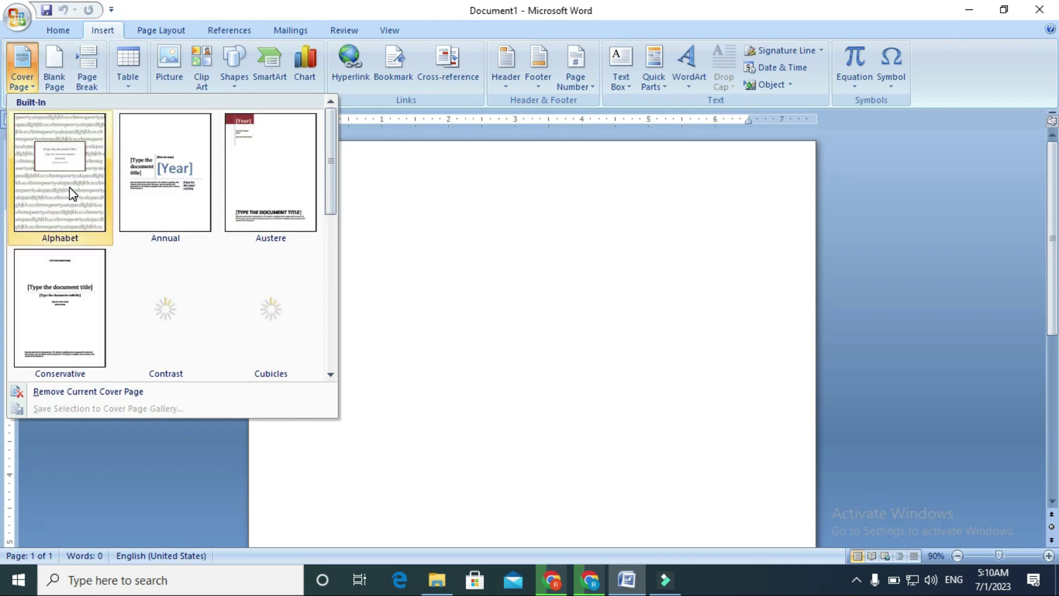
{"action": "left_click", "coordinate": [163, 193]}
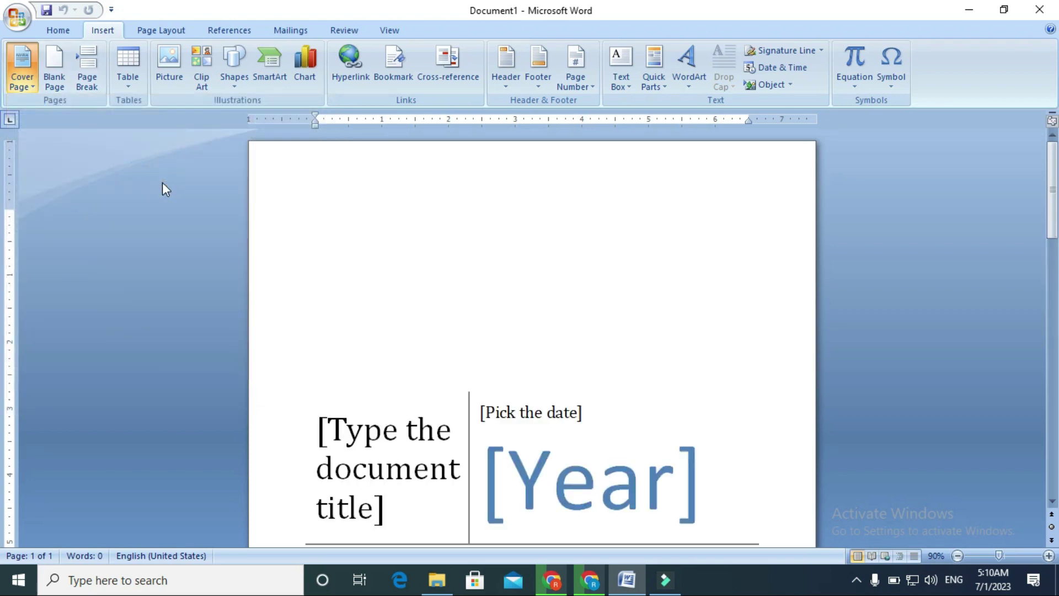
{"action": "scroll", "coordinate": [484, 288], "scroll_direction": "down", "scroll_amount": 3}
{"action": "scroll", "coordinate": [484, 288], "scroll_direction": "up", "scroll_amount": 3}
{"action": "scroll", "coordinate": [484, 288], "scroll_direction": "down", "scroll_amount": 3}
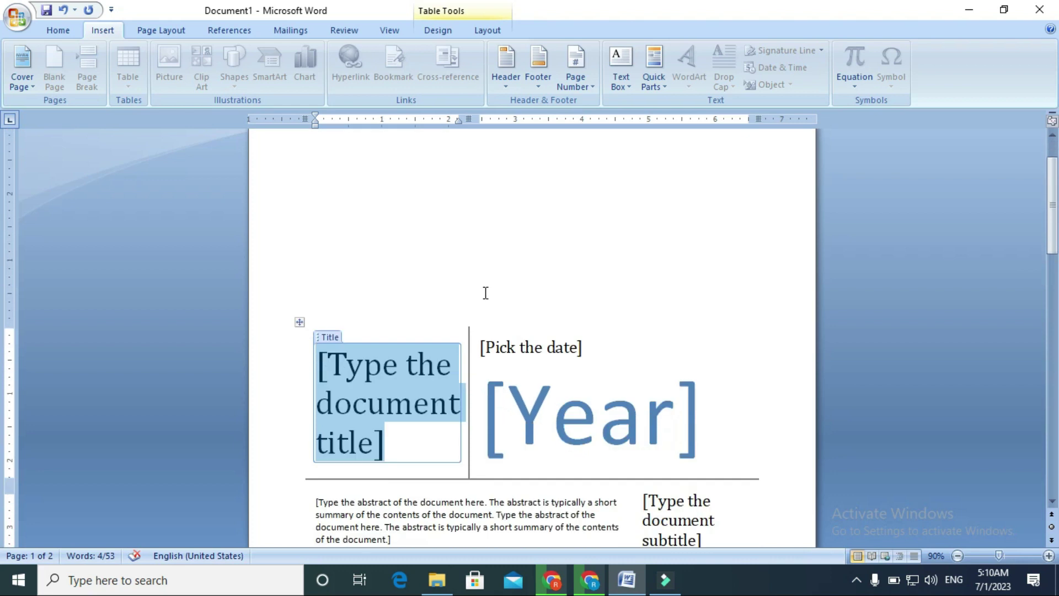
{"action": "scroll", "coordinate": [480, 292], "scroll_direction": "down", "scroll_amount": 1}
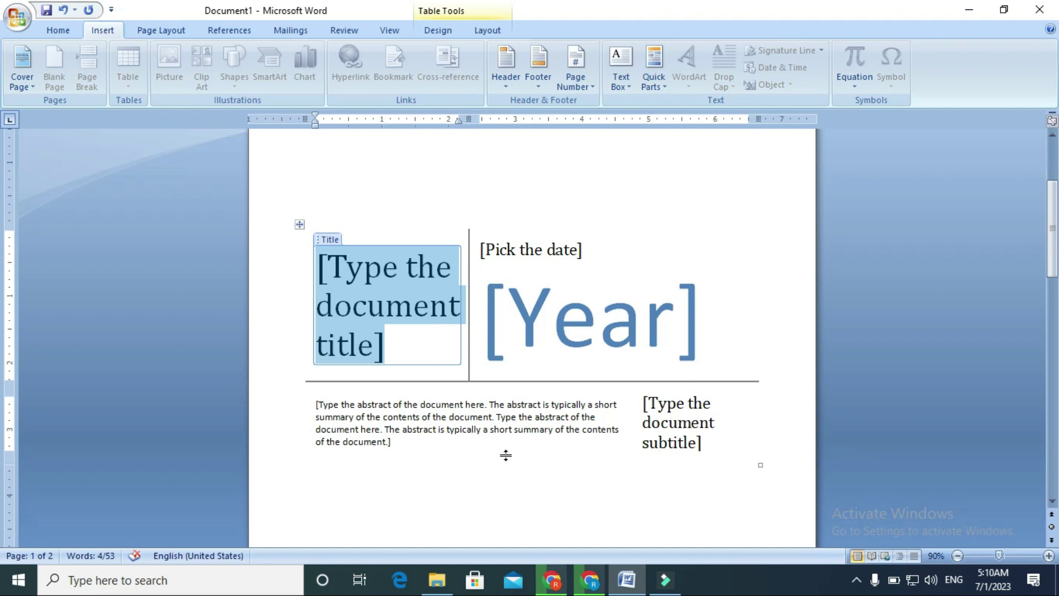
Step: Search Google for 'cover page' in a new Chrome tab
{"action": "left_click", "coordinate": [552, 579]}
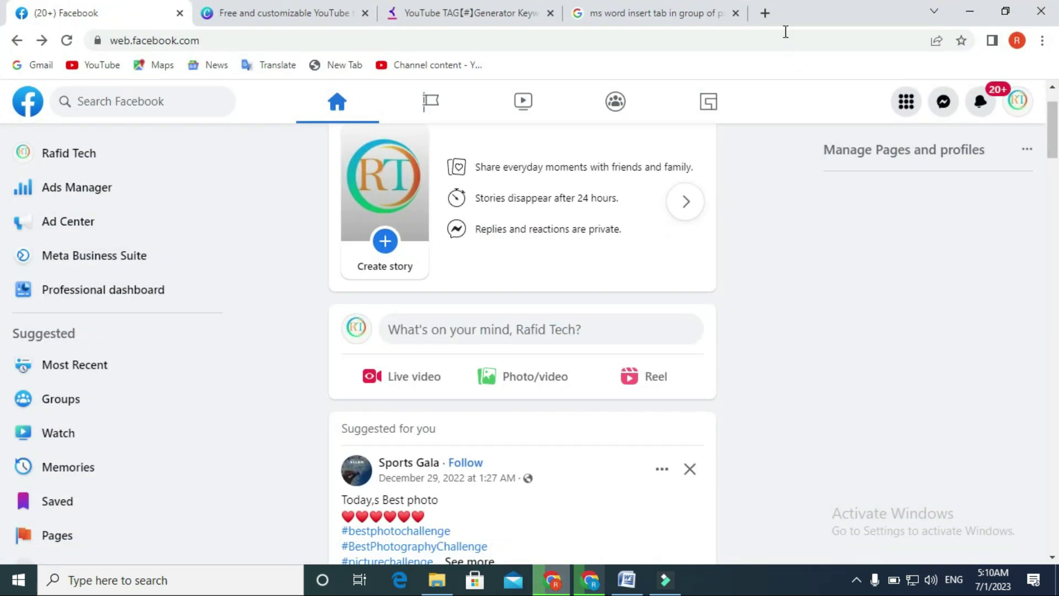
{"action": "left_click", "coordinate": [765, 13]}
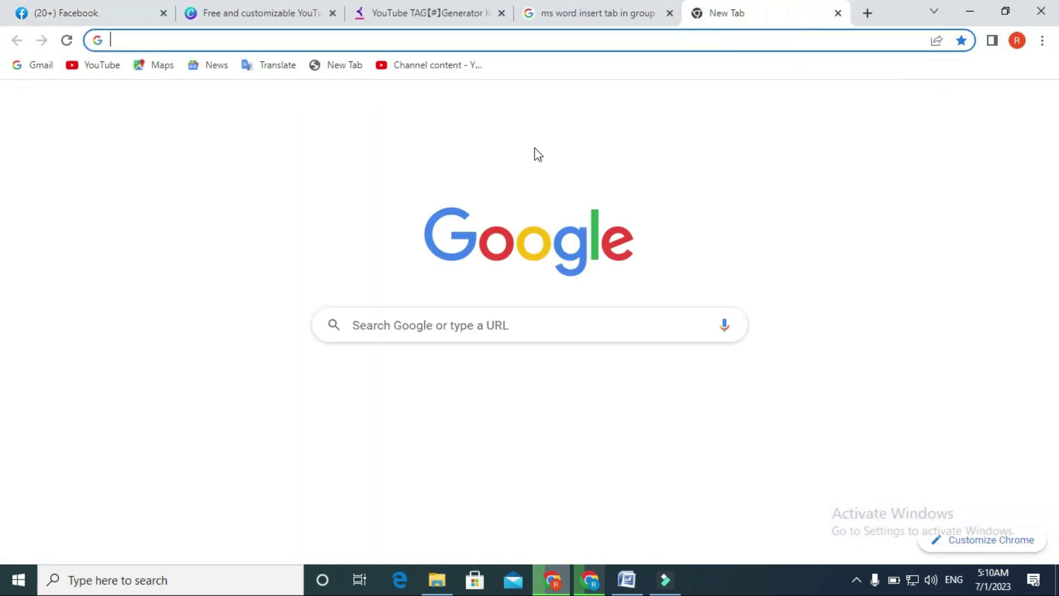
{"action": "left_click", "coordinate": [574, 328]}
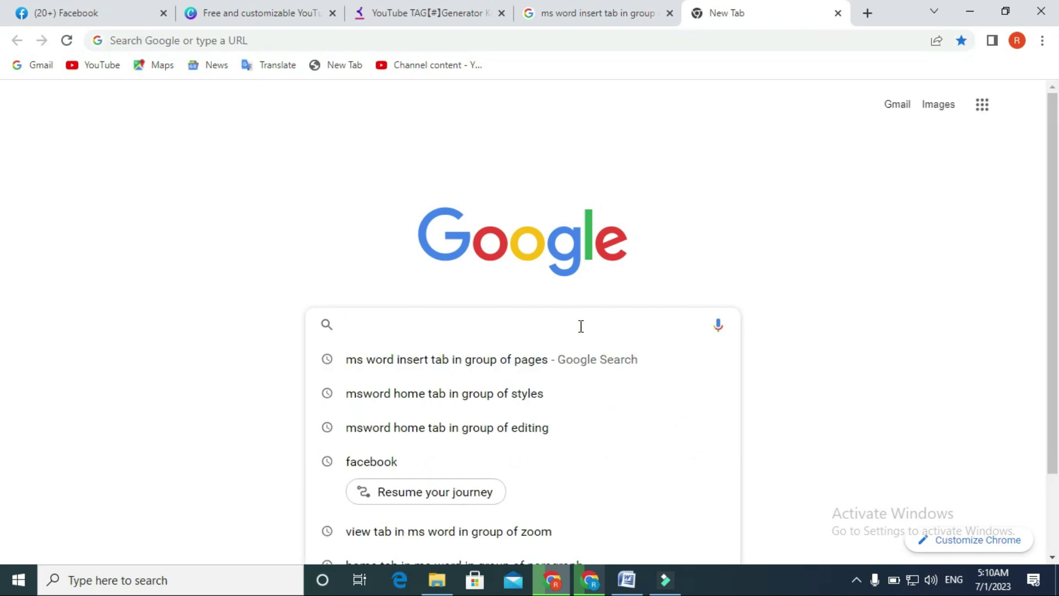
{"action": "type", "text": "cover page"}
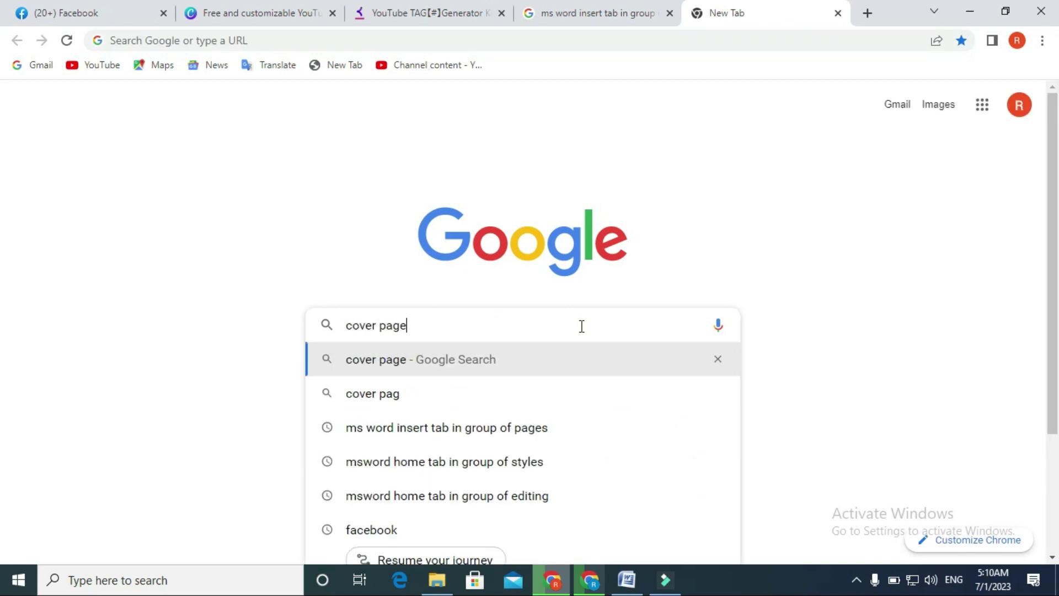
{"action": "key", "text": "Return"}
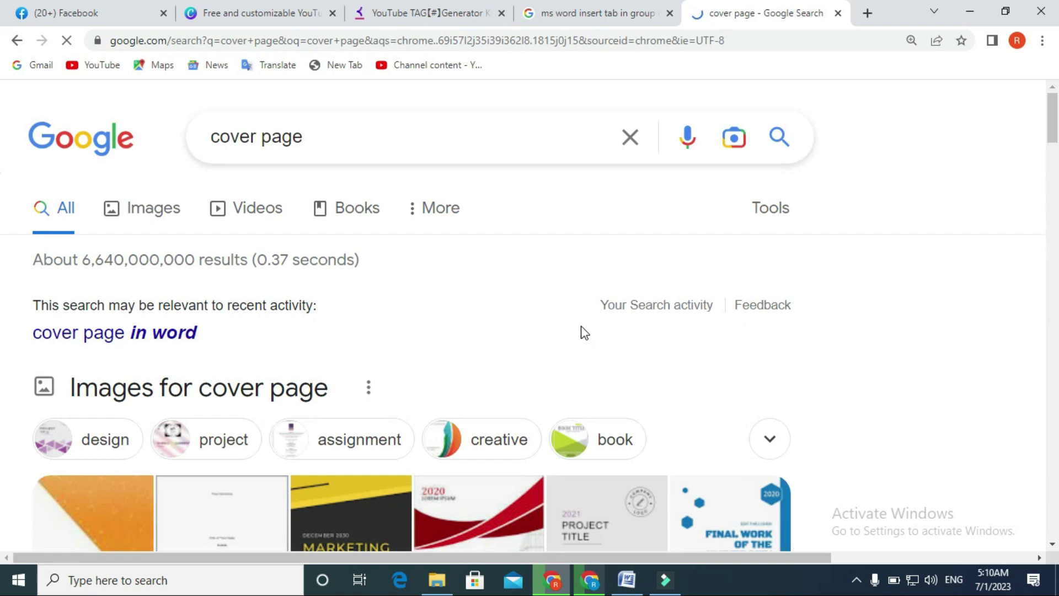
Step: Browse the Google Images results for cover page, then return to Word
{"action": "scroll", "coordinate": [482, 367], "scroll_direction": "down", "scroll_amount": 5}
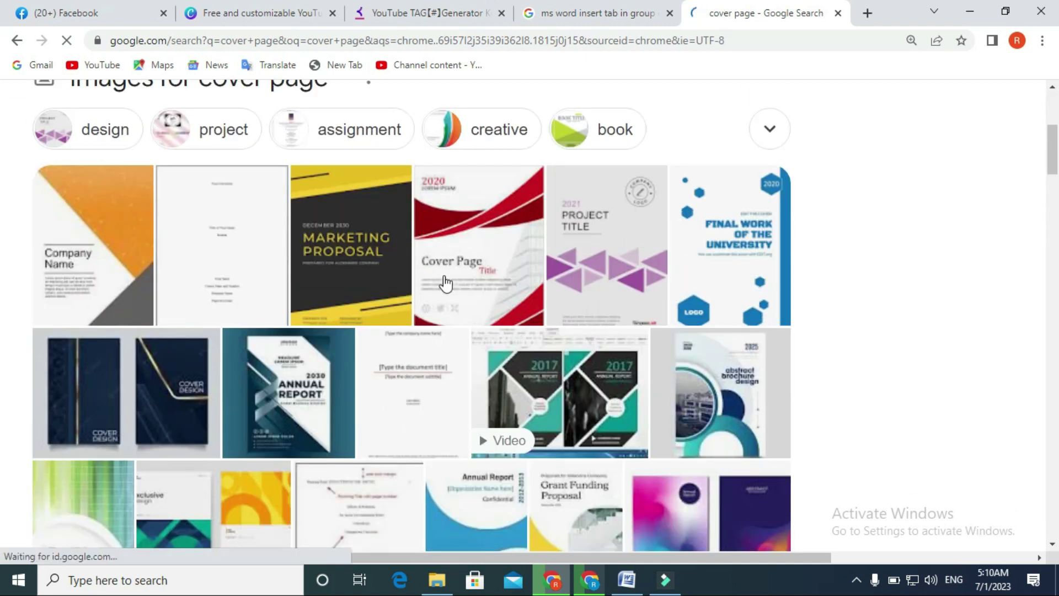
{"action": "scroll", "coordinate": [464, 278], "scroll_direction": "up", "scroll_amount": 5}
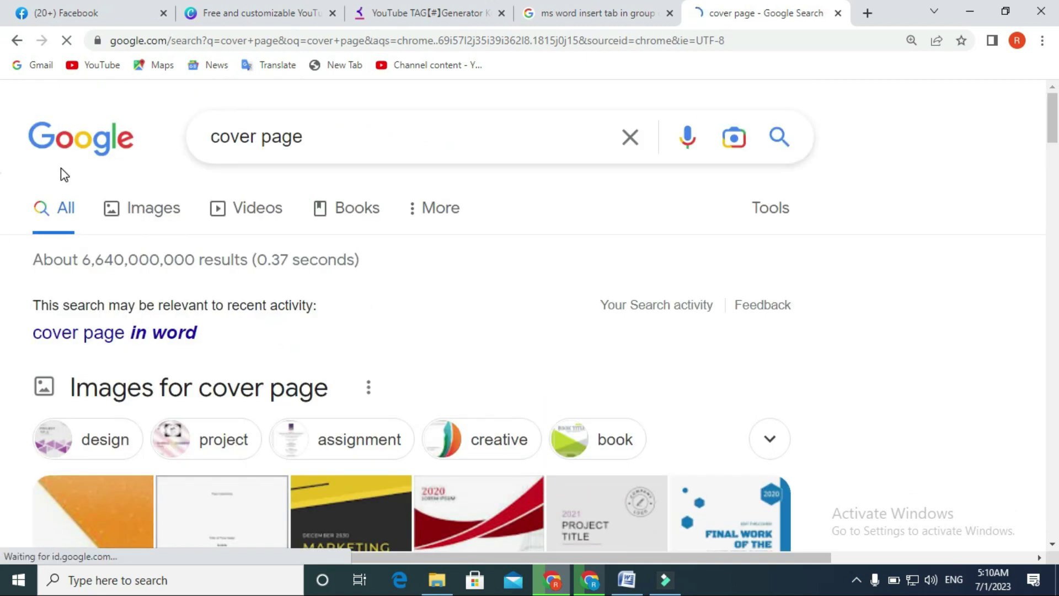
{"action": "left_click", "coordinate": [158, 217]}
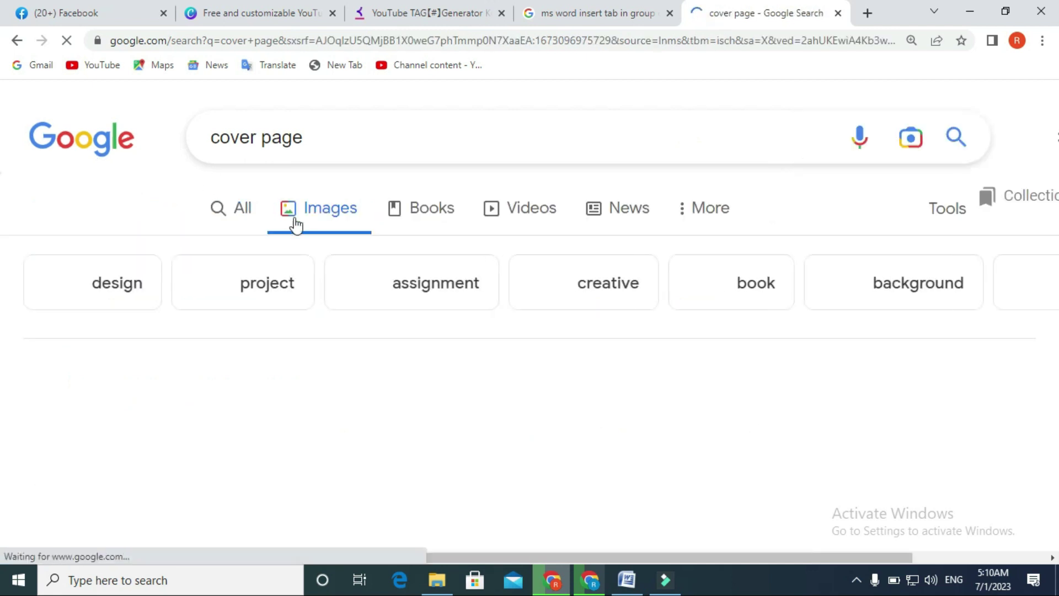
{"action": "scroll", "coordinate": [312, 236], "scroll_direction": "down", "scroll_amount": 1}
{"action": "scroll", "coordinate": [310, 231], "scroll_direction": "down", "scroll_amount": 2}
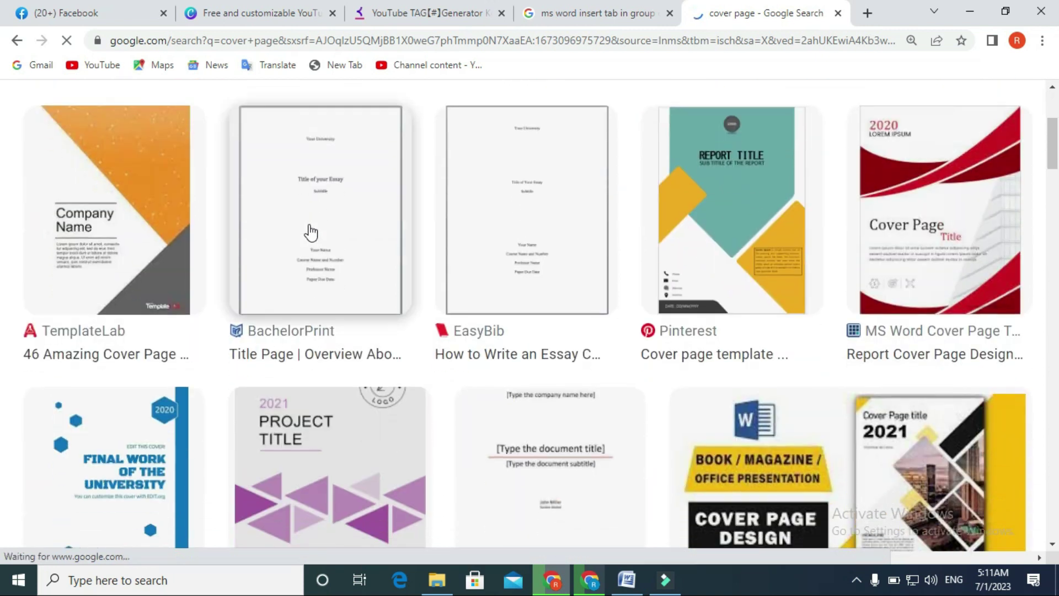
{"action": "scroll", "coordinate": [331, 230], "scroll_direction": "down", "scroll_amount": 3}
{"action": "scroll", "coordinate": [430, 229], "scroll_direction": "down", "scroll_amount": 2}
{"action": "scroll", "coordinate": [342, 232], "scroll_direction": "down", "scroll_amount": 2}
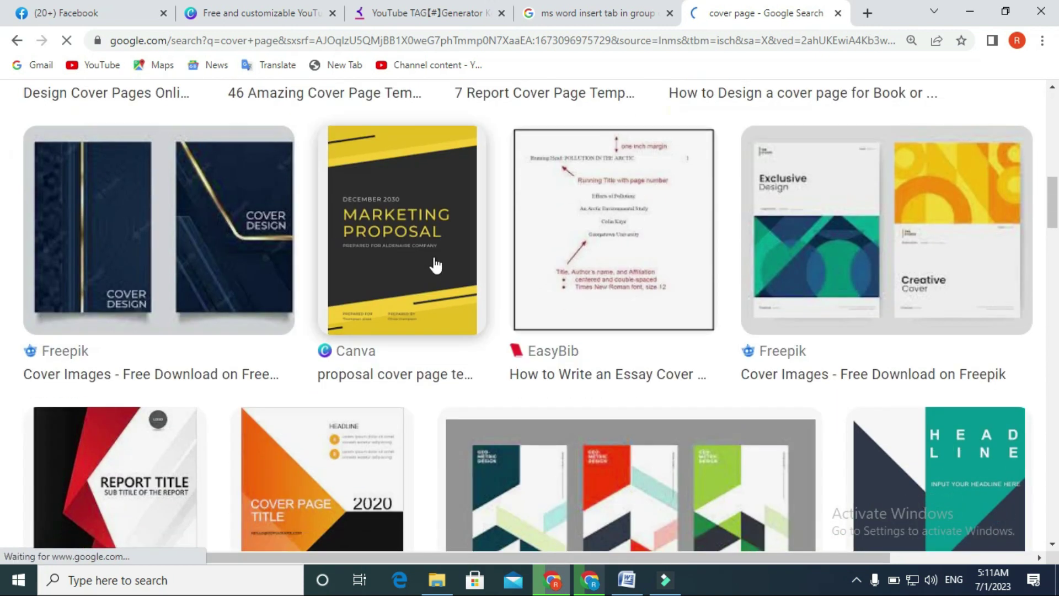
{"action": "scroll", "coordinate": [397, 276], "scroll_direction": "down", "scroll_amount": 3}
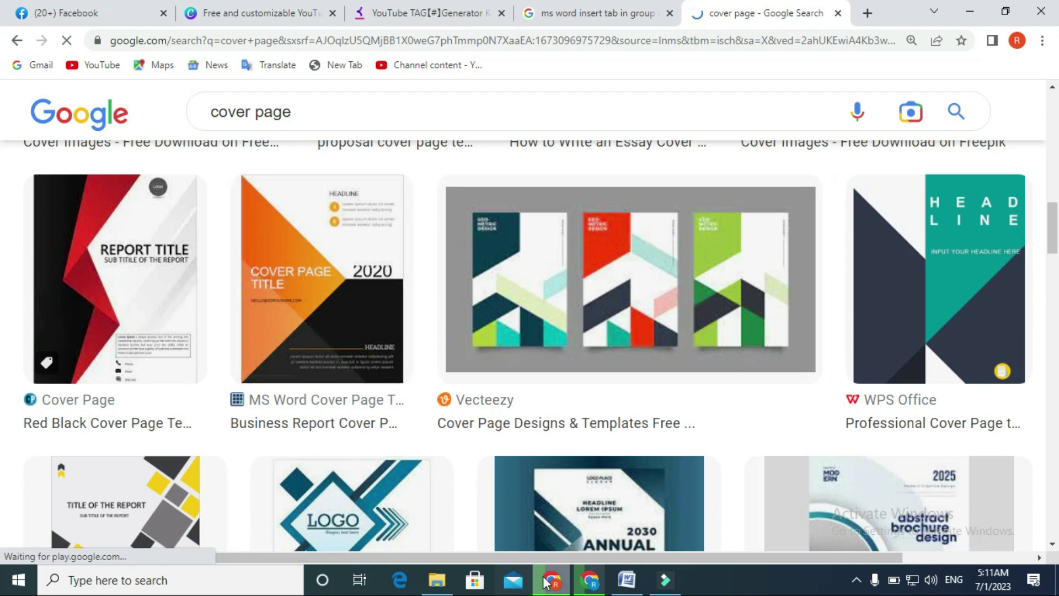
{"action": "left_click", "coordinate": [616, 583]}
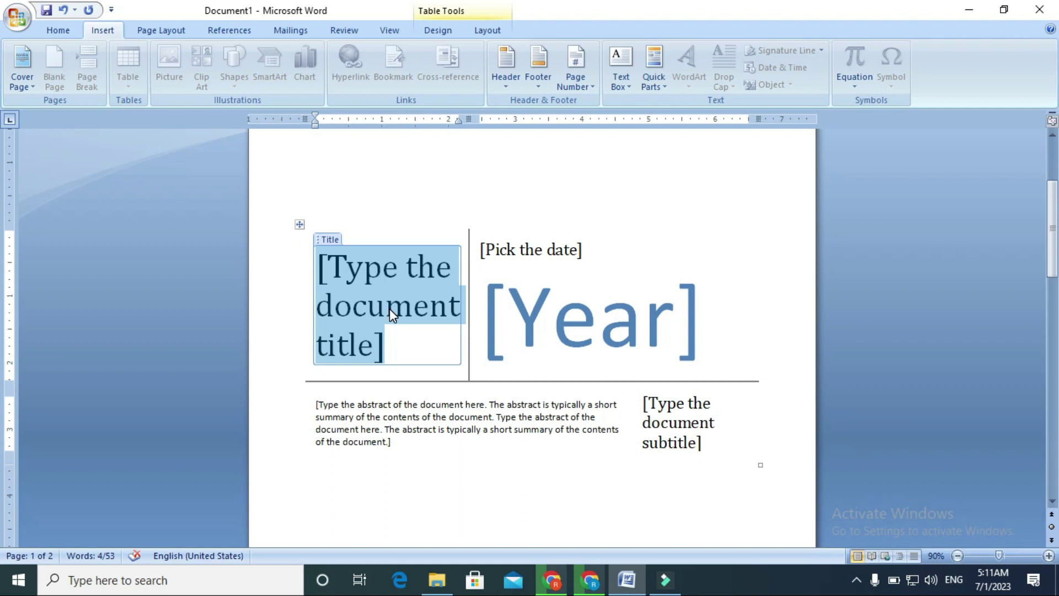
Step: Type 'English Book' as the Annual cover page title
{"action": "type", "text": "E"}
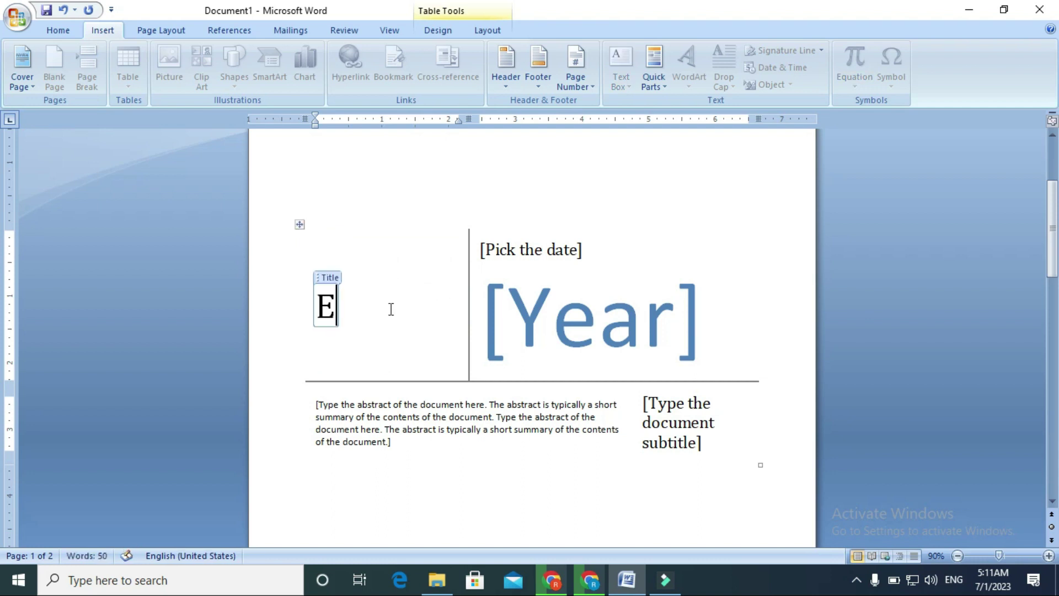
{"action": "type", "text": "nglish"}
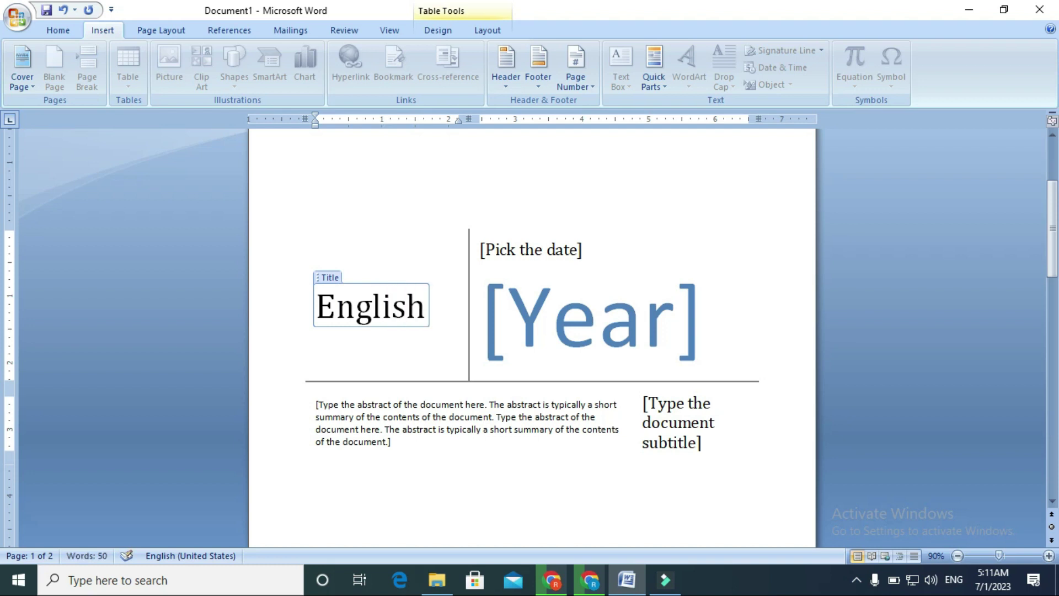
{"action": "type", "text": " book"}
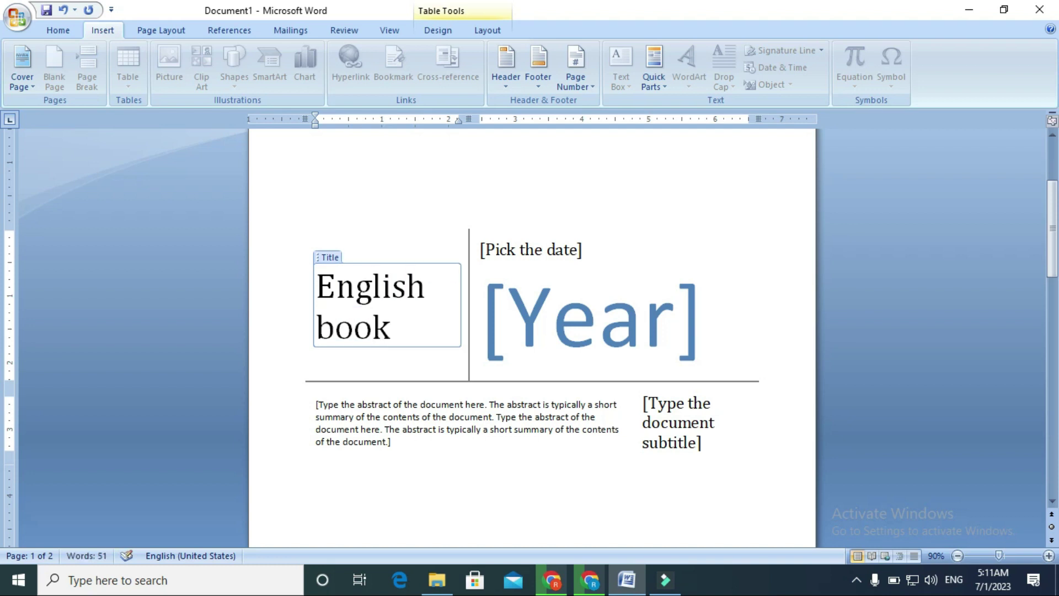
{"action": "key", "text": "BackSpace"}
{"action": "key", "text": "BackSpace"}
{"action": "key", "text": "BackSpace"}
{"action": "key", "text": "BackSpace"}
{"action": "type", "text": "B"}
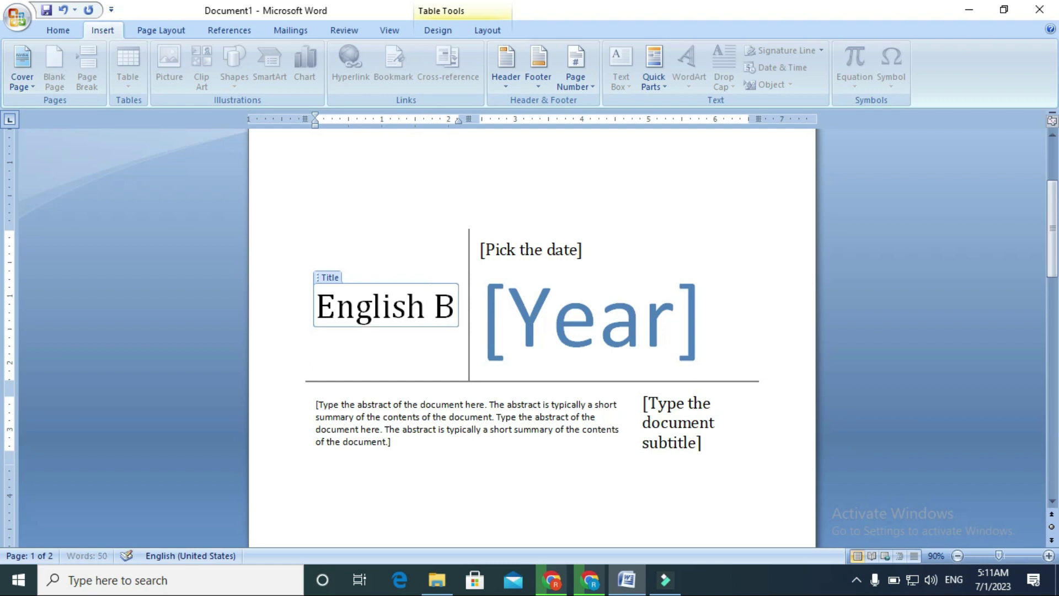
{"action": "type", "text": "ook"}
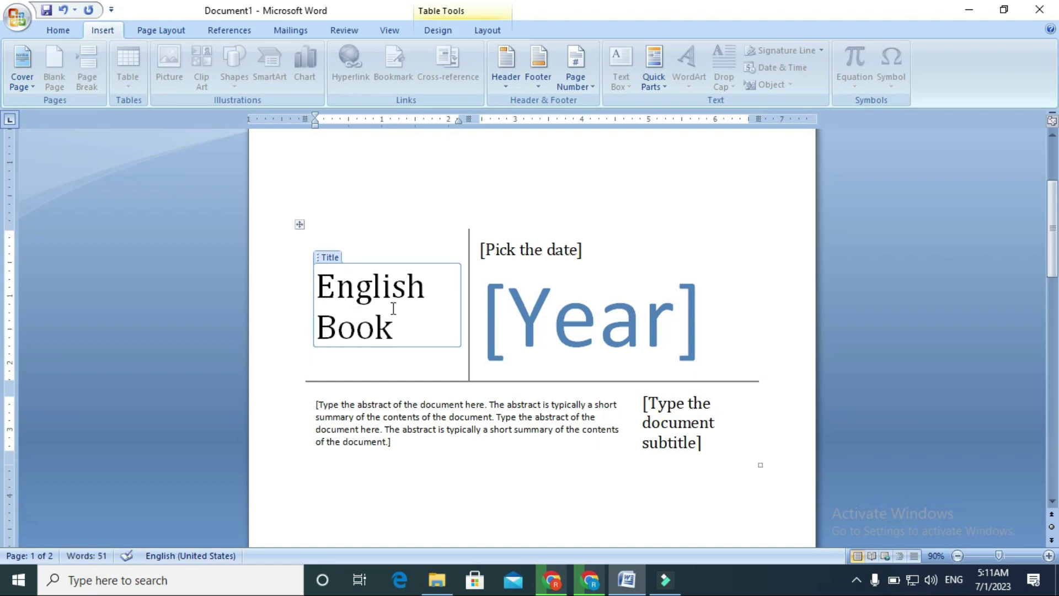
{"action": "left_click", "coordinate": [605, 345]}
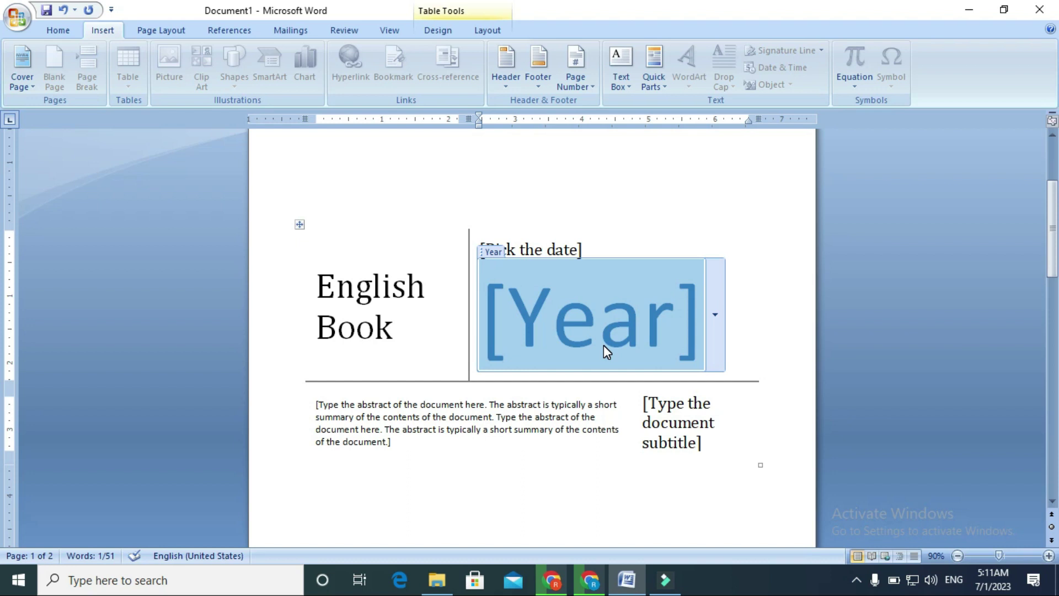
Step: Enter 2023 as the cover page year and select the abstract and subtitle placeholders
{"action": "type", "text": "20"}
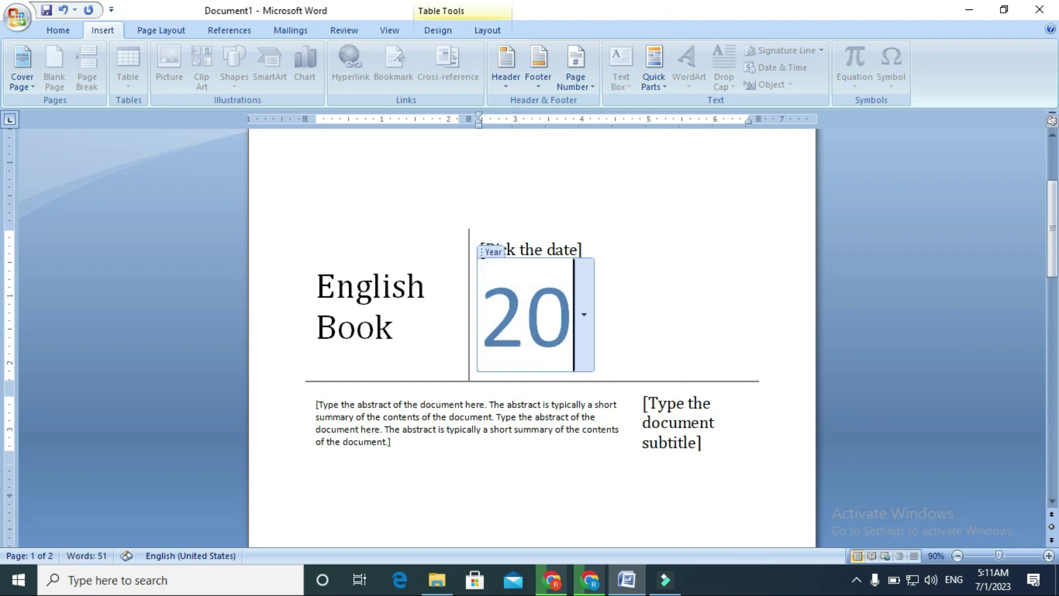
{"action": "type", "text": "23"}
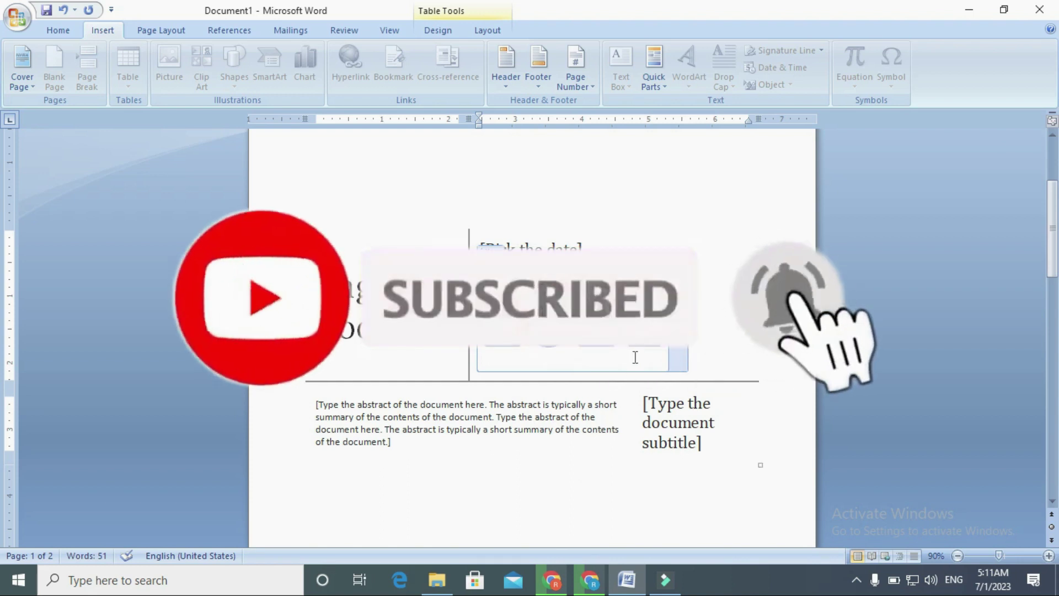
{"action": "left_click", "coordinate": [502, 409]}
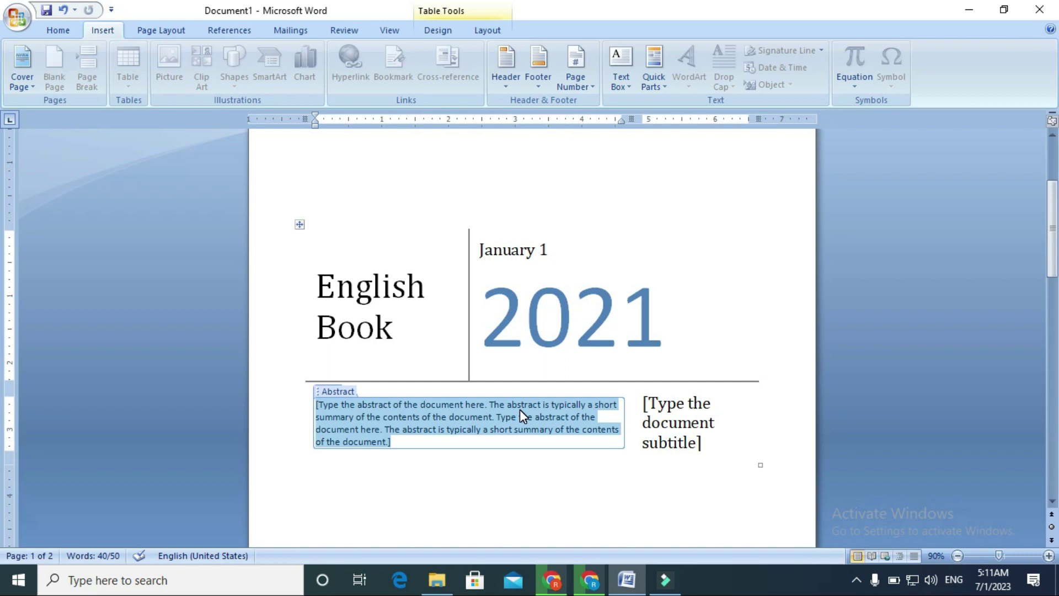
{"action": "left_click", "coordinate": [671, 425]}
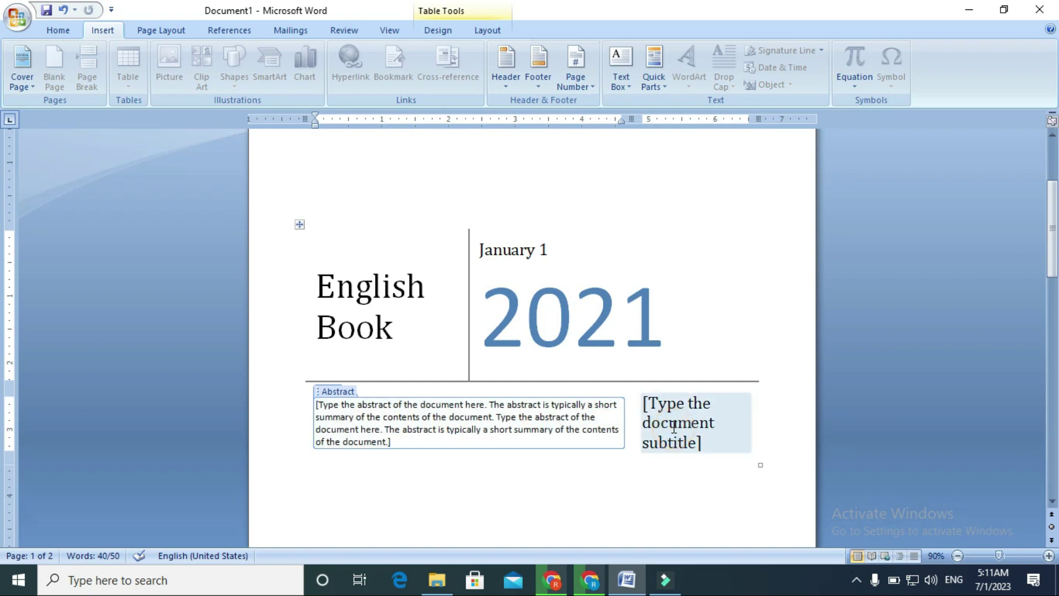
{"action": "left_click", "coordinate": [672, 427]}
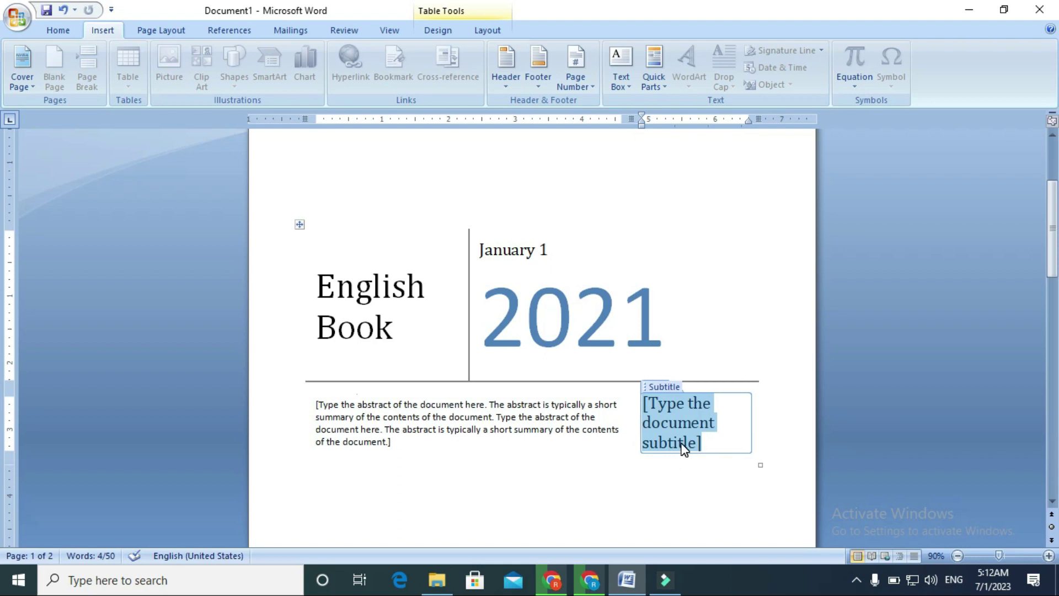
{"action": "scroll", "coordinate": [681, 442], "scroll_direction": "down", "scroll_amount": 2}
{"action": "scroll", "coordinate": [681, 443], "scroll_direction": "up", "scroll_amount": 2}
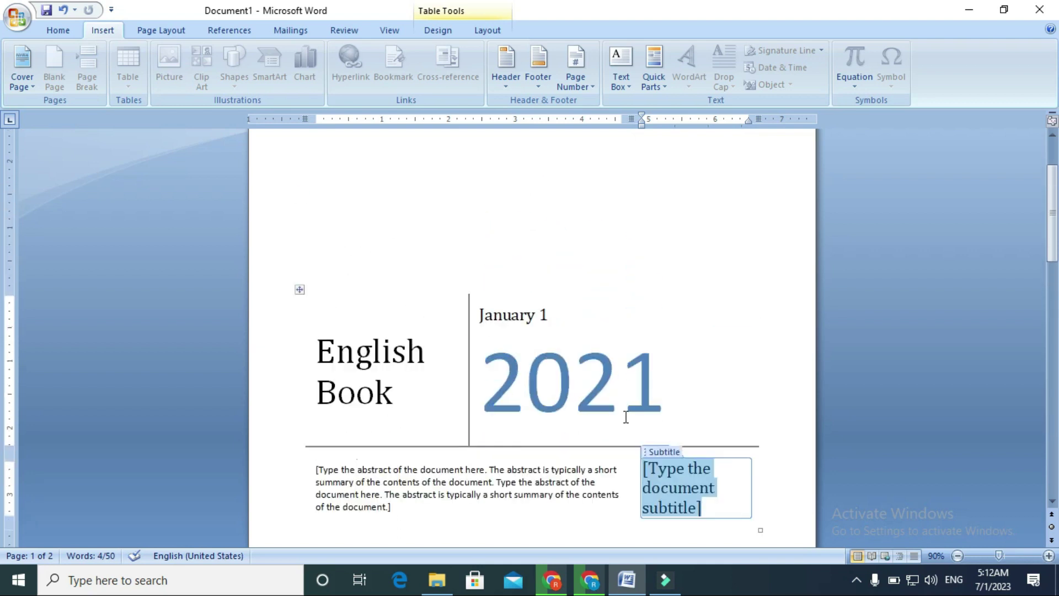
{"action": "scroll", "coordinate": [667, 419], "scroll_direction": "up", "scroll_amount": 2}
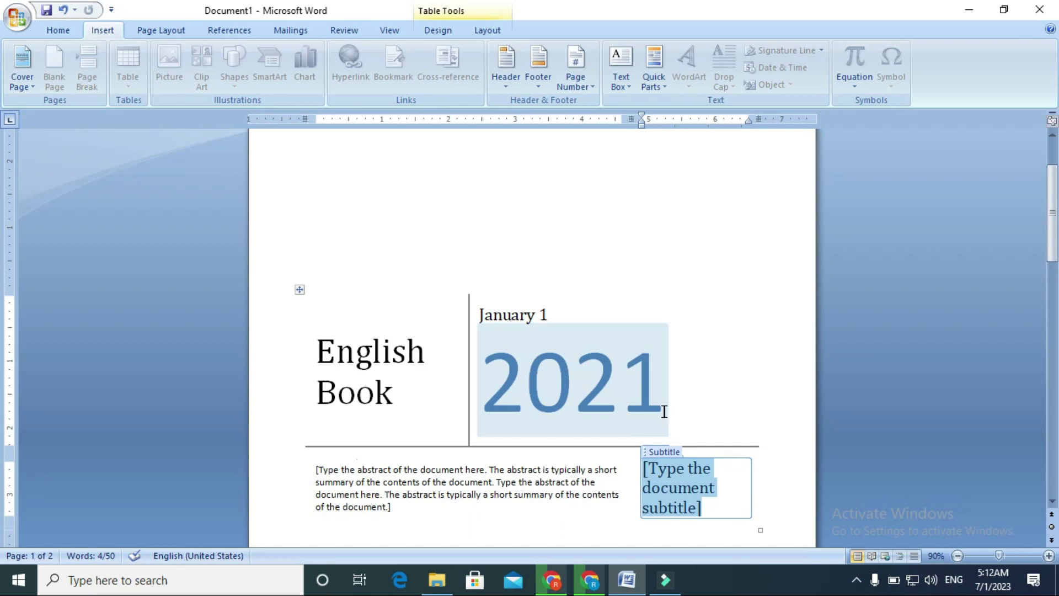
Step: Select all of the cover page content and delete it
{"action": "left_click", "coordinate": [428, 382]}
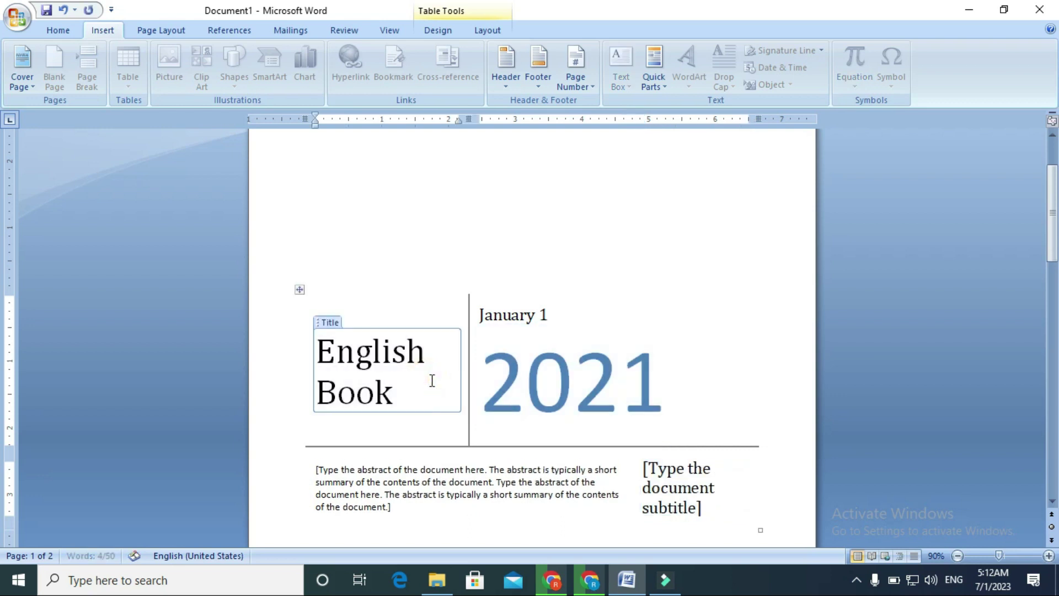
{"action": "key", "text": "ctrl+a"}
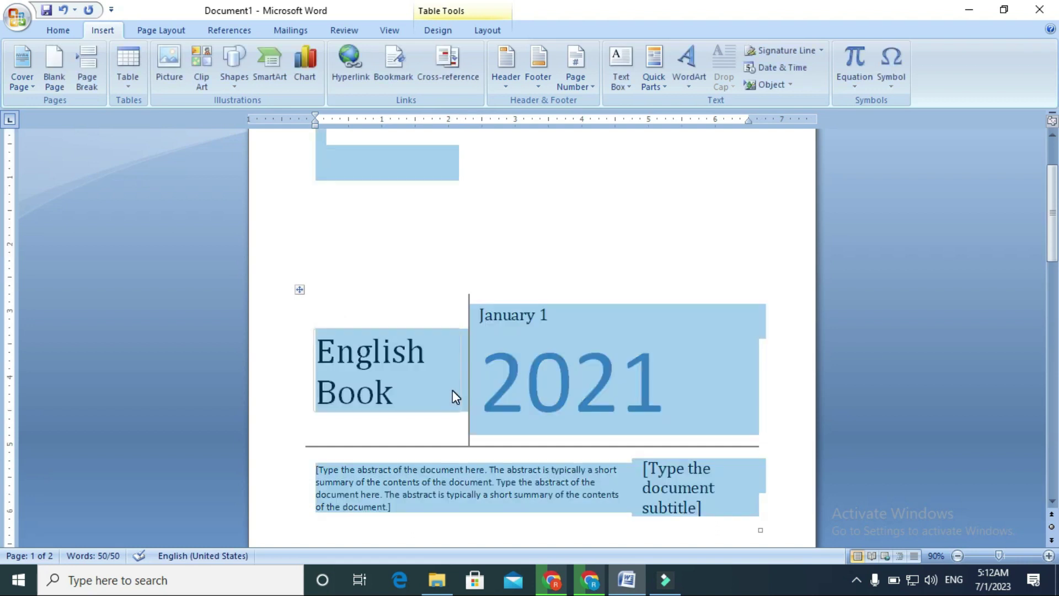
{"action": "key", "text": "Delete"}
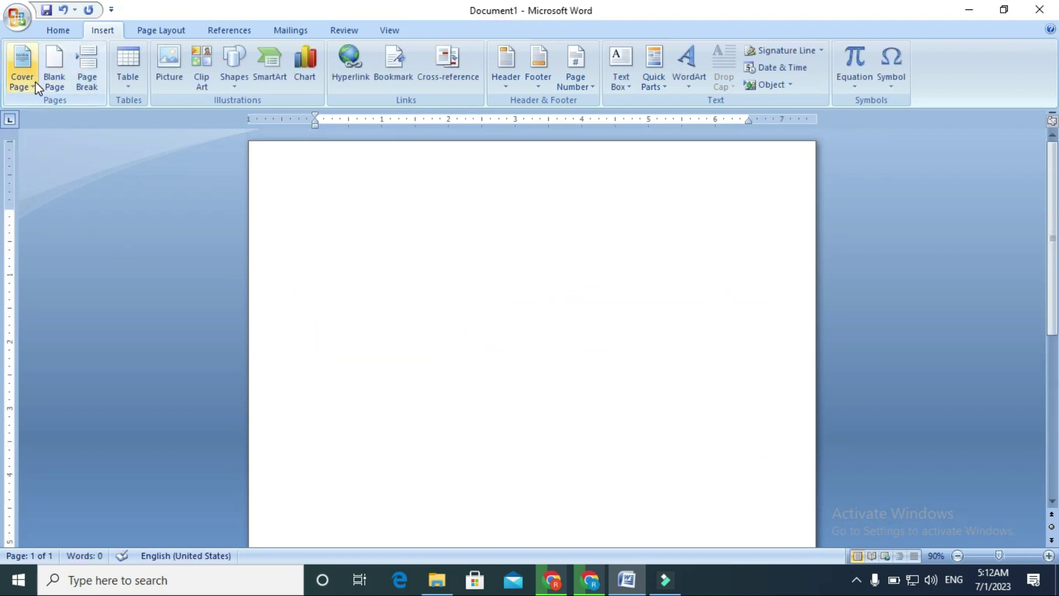
Step: Insert the Tiles design from the Built-In Cover Page gallery
{"action": "left_click", "coordinate": [22, 77]}
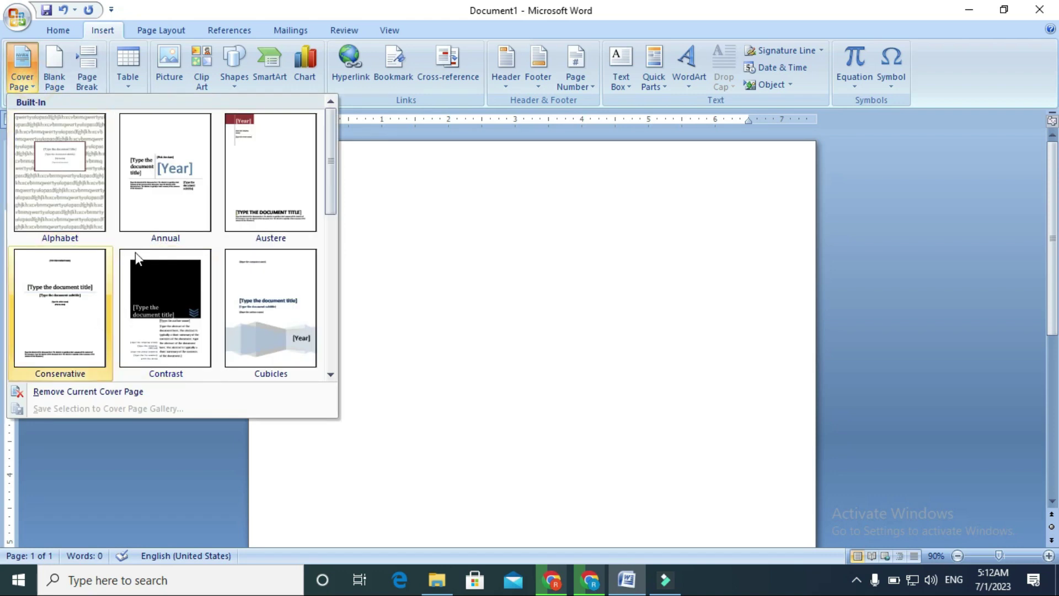
{"action": "scroll", "coordinate": [258, 249], "scroll_direction": "down", "scroll_amount": 3}
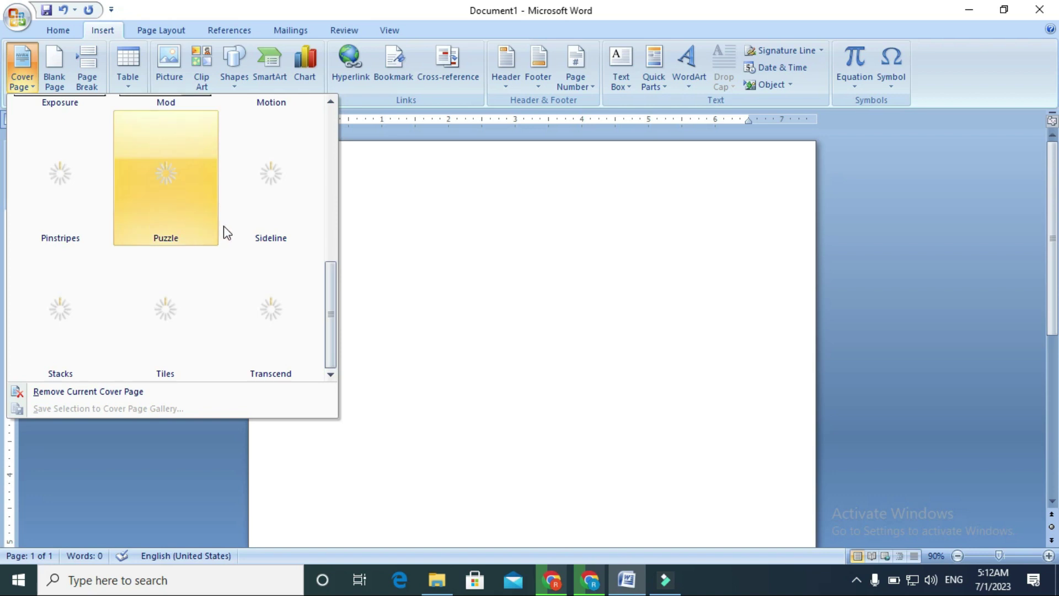
{"action": "scroll", "coordinate": [224, 226], "scroll_direction": "up", "scroll_amount": 3}
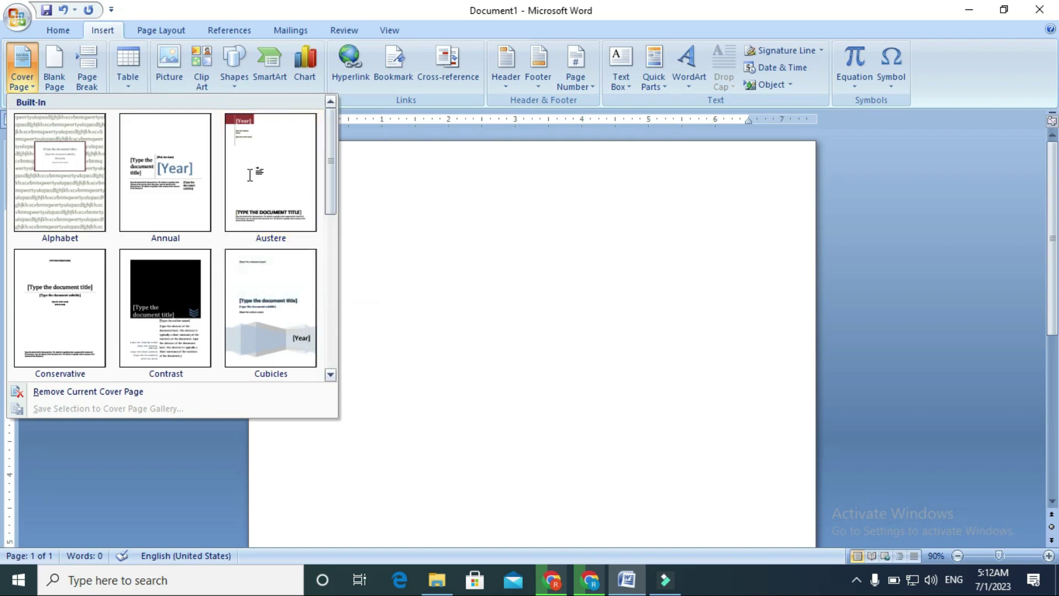
{"action": "scroll", "coordinate": [84, 273], "scroll_direction": "down", "scroll_amount": 3}
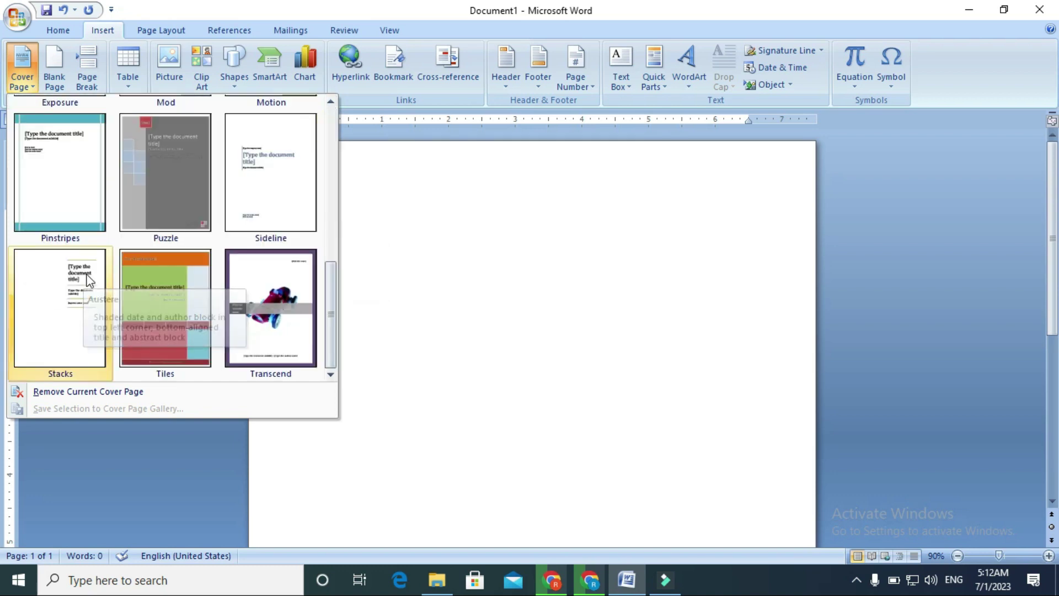
{"action": "left_click", "coordinate": [179, 297]}
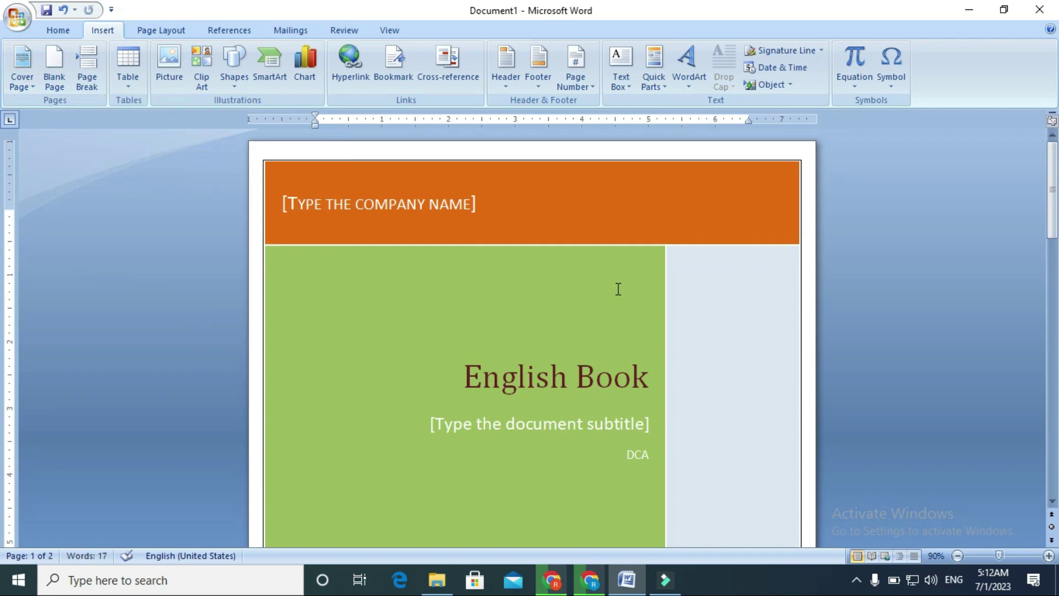
Step: Undo the Tiles cover page insertion with Ctrl+Z
{"action": "key", "text": "ctrl+z"}
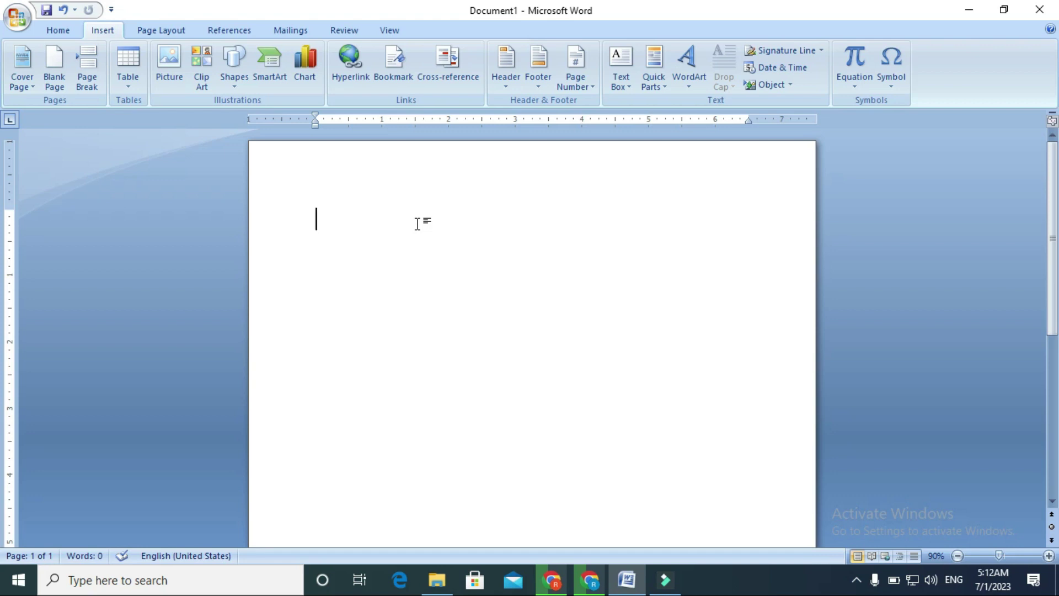
Step: Replace a test phrase with the heading 'Chapter No 1 ; Organisms' on the first line
{"action": "type", "text": "The whole number"}
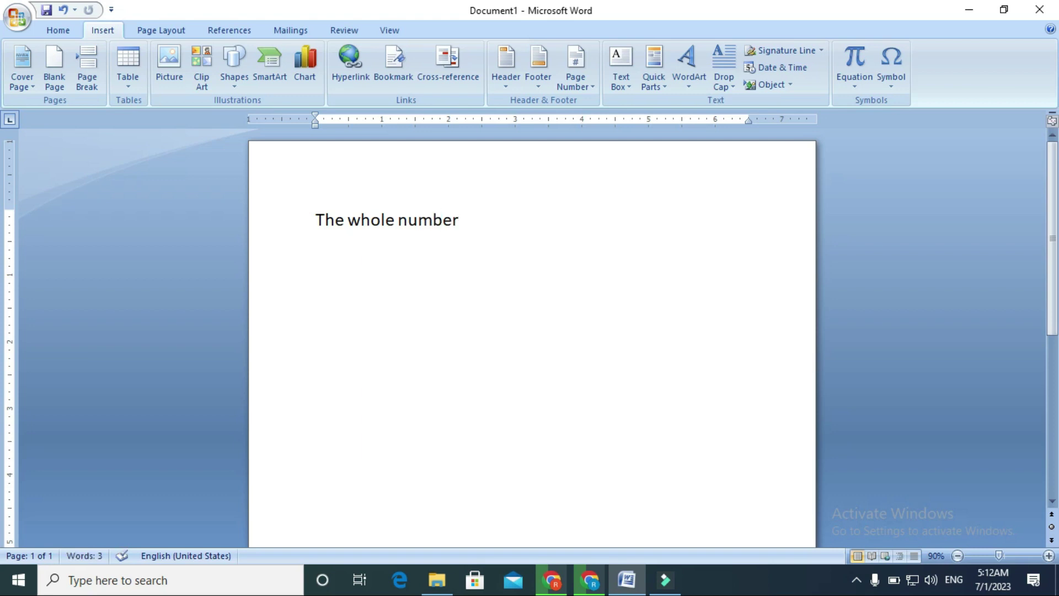
{"action": "key", "text": "BackSpace"}
{"action": "key", "text": "BackSpace"}
{"action": "key", "text": "BackSpace"}
{"action": "key", "text": "BackSpace"}
{"action": "key", "text": "BackSpace"}
{"action": "key", "text": "BackSpace"}
{"action": "key", "text": "BackSpace"}
{"action": "key", "text": "BackSpace"}
{"action": "key", "text": "BackSpace"}
{"action": "key", "text": "BackSpace"}
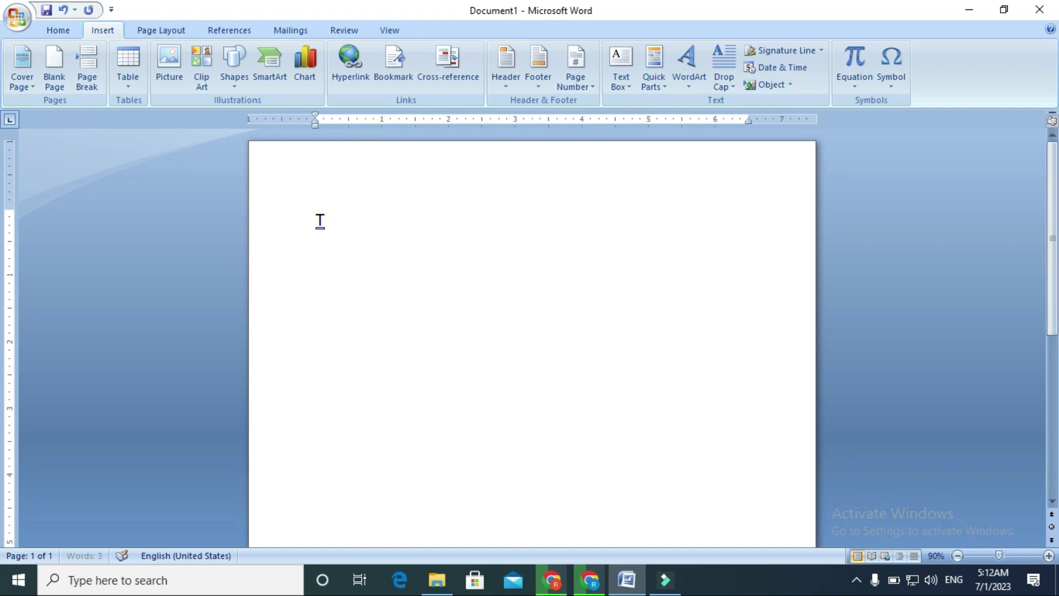
{"action": "type", "text": "chpa"}
{"action": "key", "text": "BackSpace"}
{"action": "key", "text": "BackSpace"}
{"action": "type", "text": "apte"}
{"action": "key", "text": "BackSpace"}
{"action": "type", "text": "ter No"}
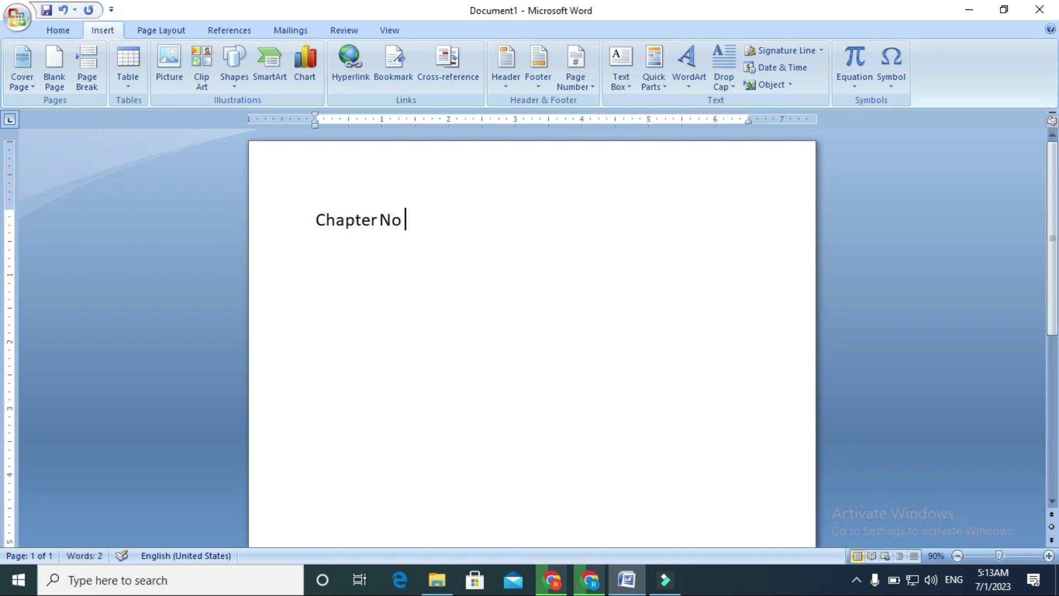
{"action": "type", "text": " 1"}
{"action": "type", "text": " ;"}
{"action": "type", "text": " Organisms"}
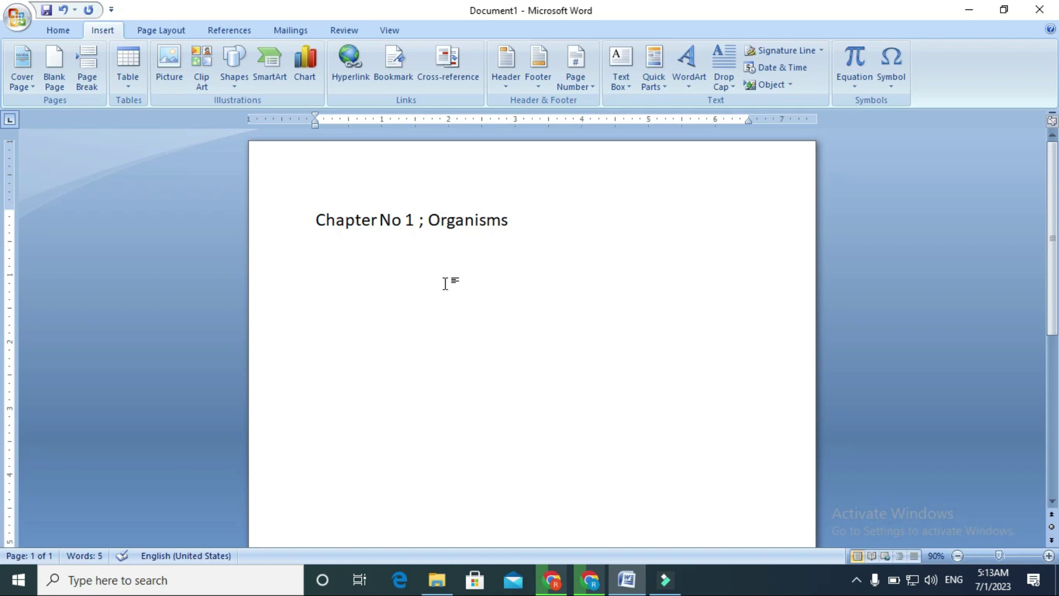
Step: Insert a blank page and delete the 'Chapter No 1 ; Organisms' heading
{"action": "left_click", "coordinate": [49, 83]}
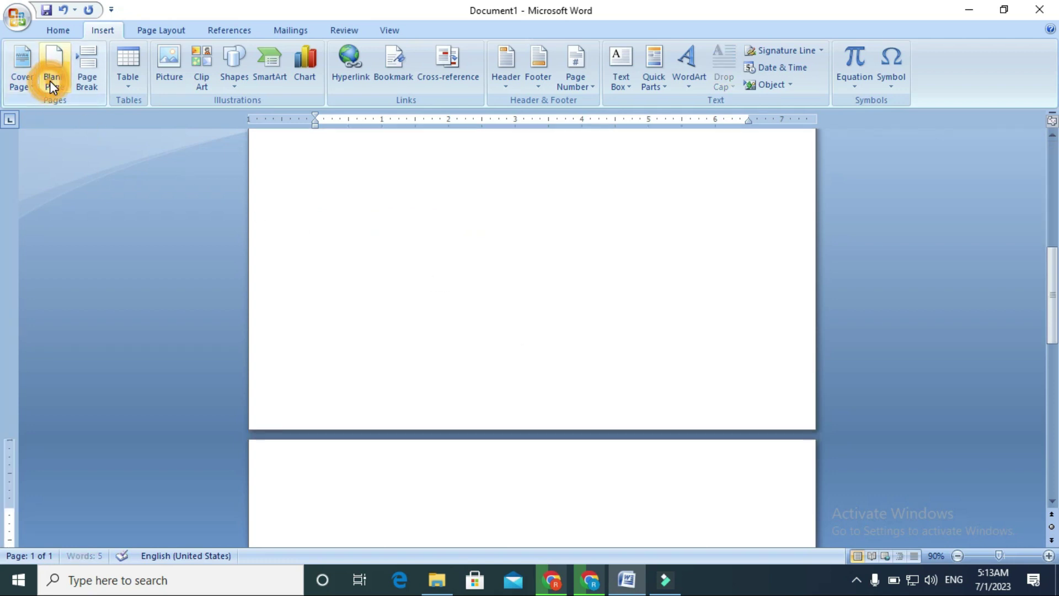
{"action": "scroll", "coordinate": [477, 298], "scroll_direction": "up", "scroll_amount": 3}
{"action": "scroll", "coordinate": [469, 292], "scroll_direction": "up", "scroll_amount": 3}
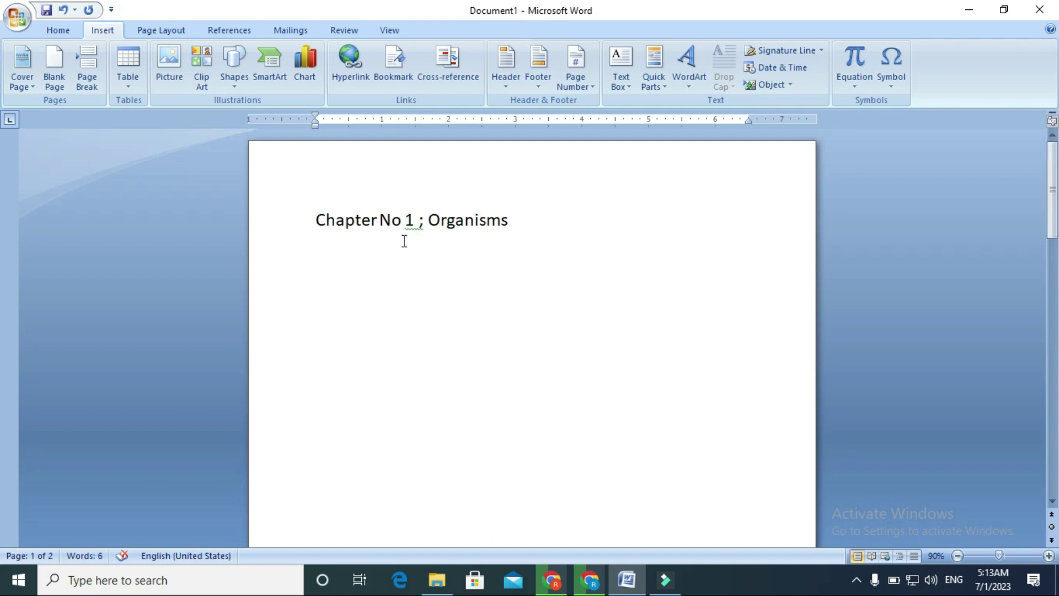
{"action": "left_click_drag", "start_coordinate": [525, 220], "coordinate": [291, 229]}
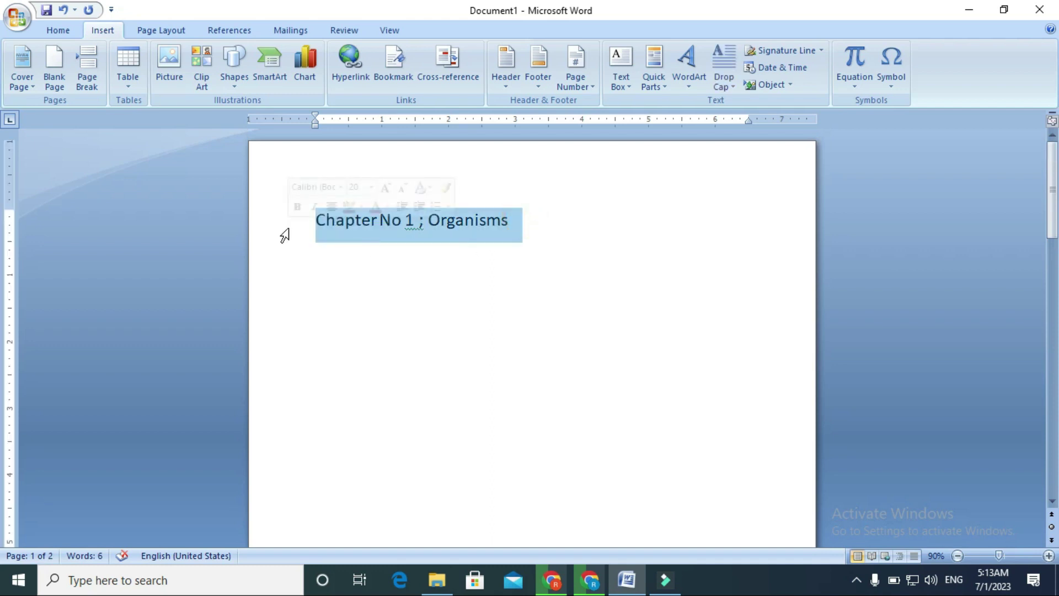
{"action": "key", "text": "Delete"}
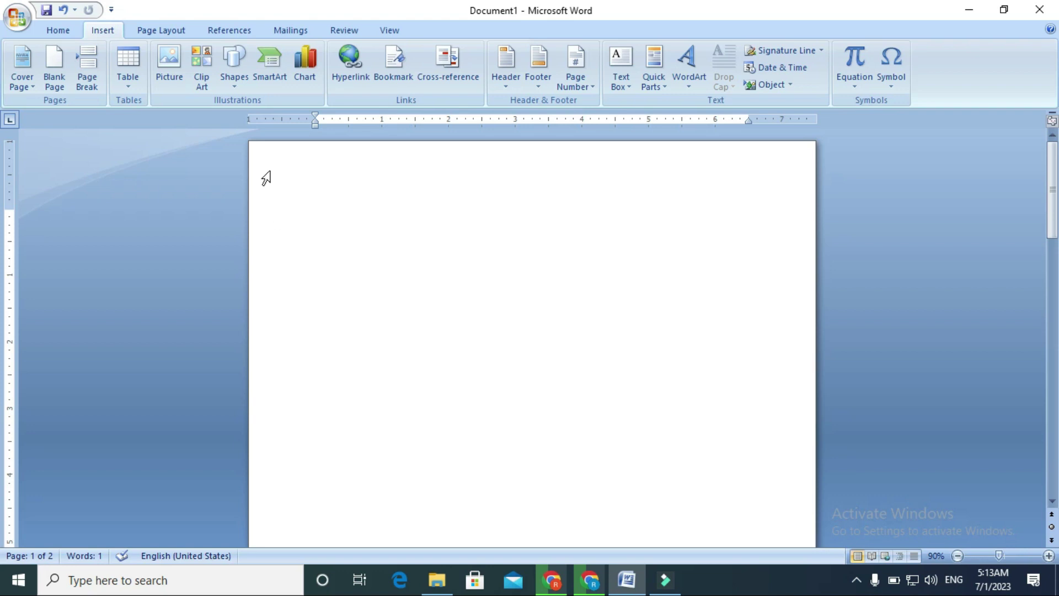
Step: Insert a page break after page 1 from the Insert tab
{"action": "scroll", "coordinate": [94, 63], "scroll_direction": "up", "scroll_amount": 1}
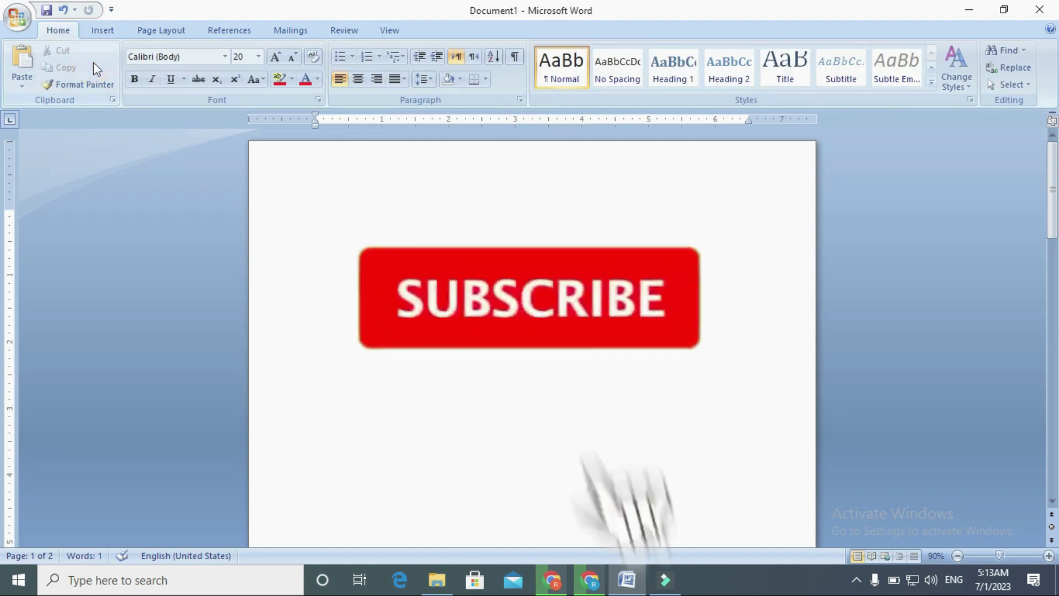
{"action": "left_click", "coordinate": [102, 30]}
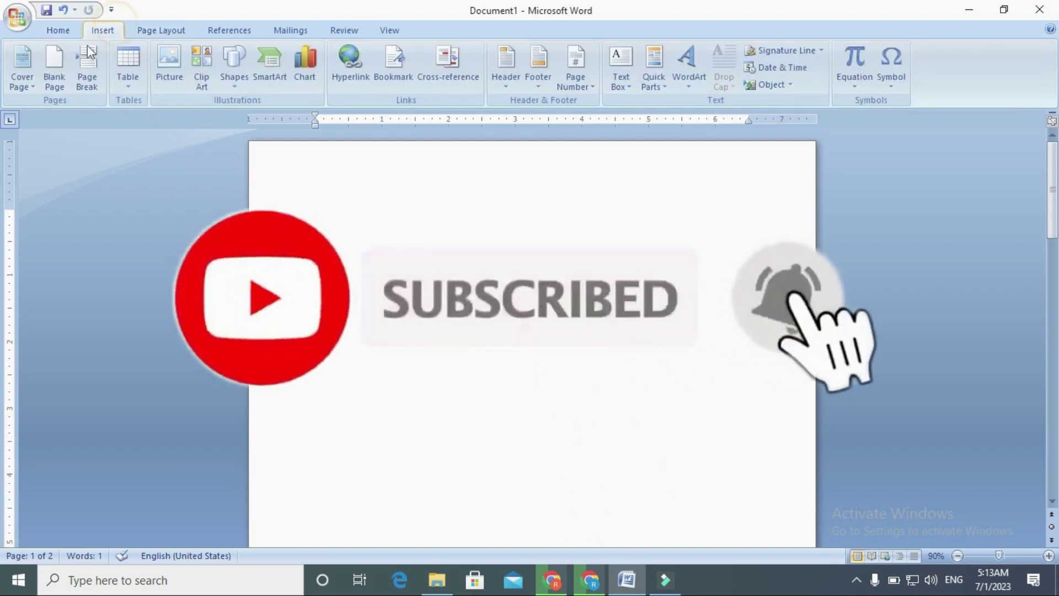
{"action": "left_click", "coordinate": [86, 79]}
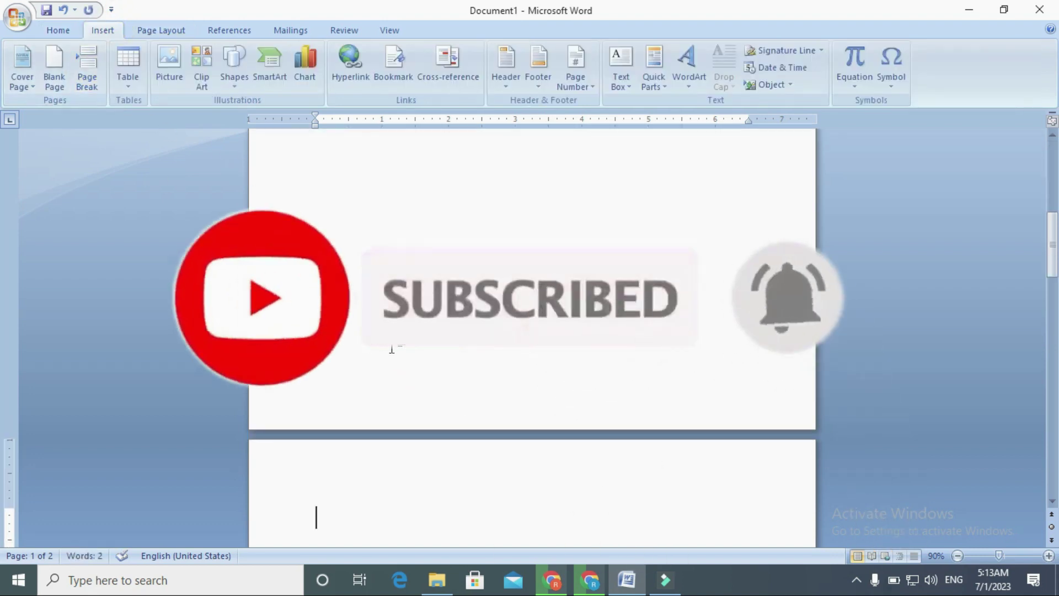
Step: Insert a page break with Ctrl+Enter to make a third page, then return to page 1
{"action": "key", "text": "ctrl+Return"}
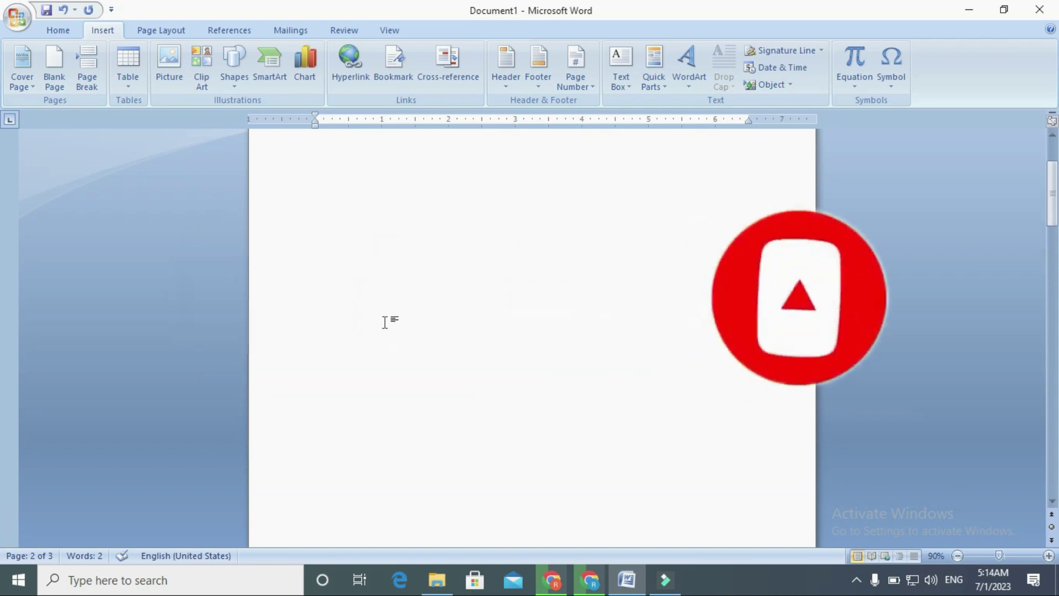
{"action": "left_click", "coordinate": [383, 306]}
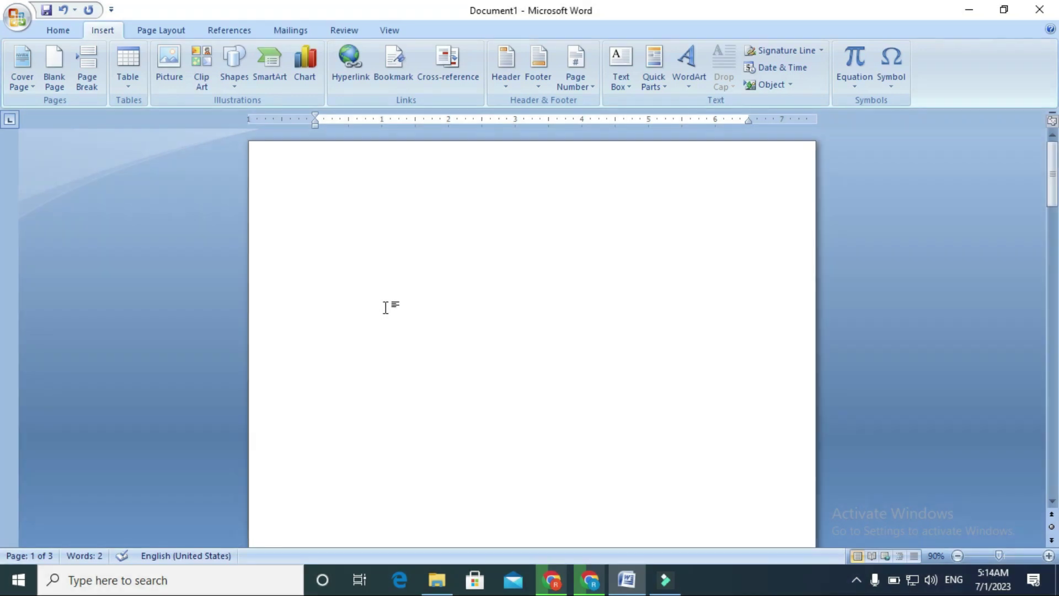